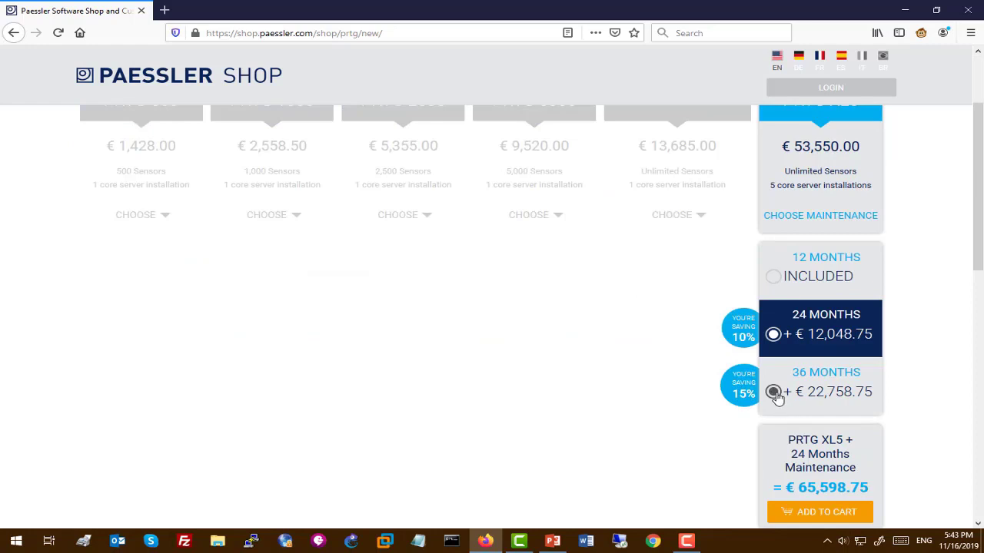
- Choose 24 months of maintenance on the PRTG XL5 card and scroll back to the top
{"action": "left_click", "coordinate": [773, 391]}
{"action": "left_click", "coordinate": [773, 276]}
{"action": "left_click", "coordinate": [779, 338]}
{"action": "scroll", "coordinate": [808, 438], "scroll_direction": "down", "scroll_amount": 2}
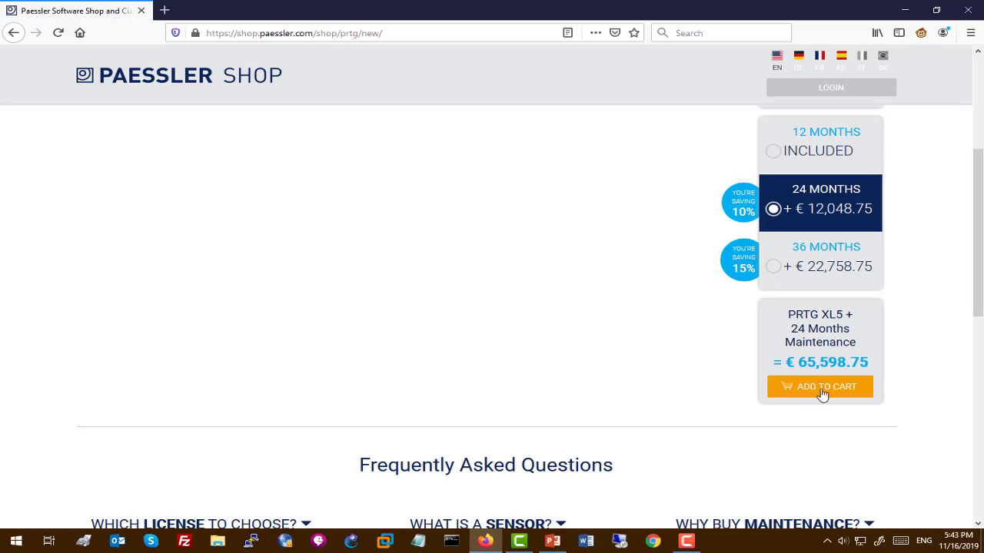
{"action": "scroll", "coordinate": [817, 396], "scroll_direction": "up", "scroll_amount": 2}
{"action": "scroll", "coordinate": [827, 398], "scroll_direction": "up", "scroll_amount": 2}
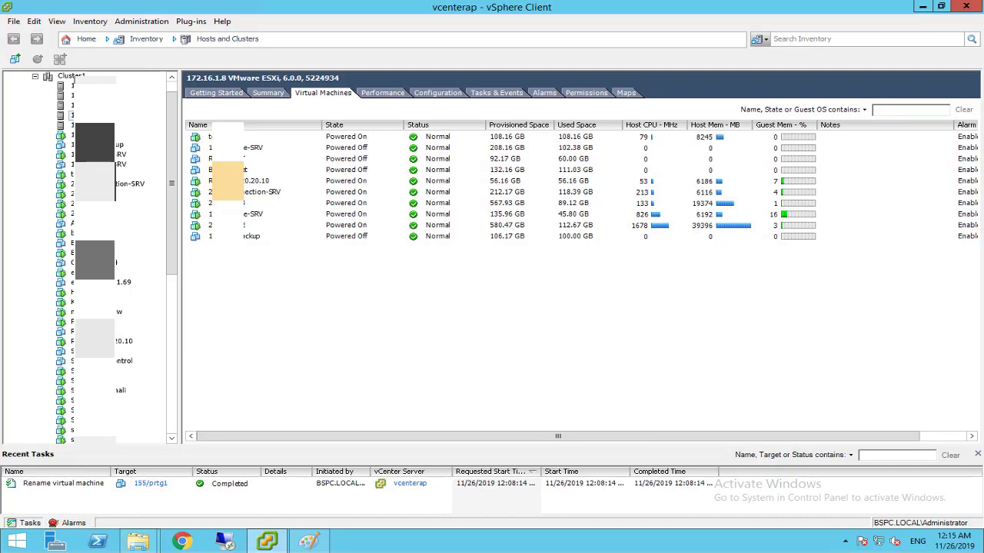
- Launch New Virtual Machine from the host's context menu in the inventory tree
{"action": "right_click", "coordinate": [116, 116]}
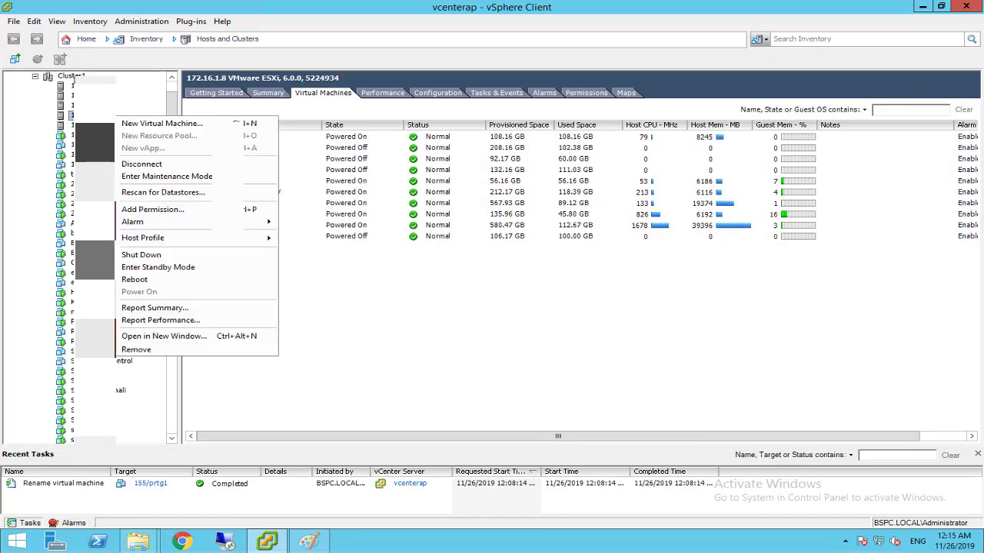
{"action": "left_click", "coordinate": [150, 126]}
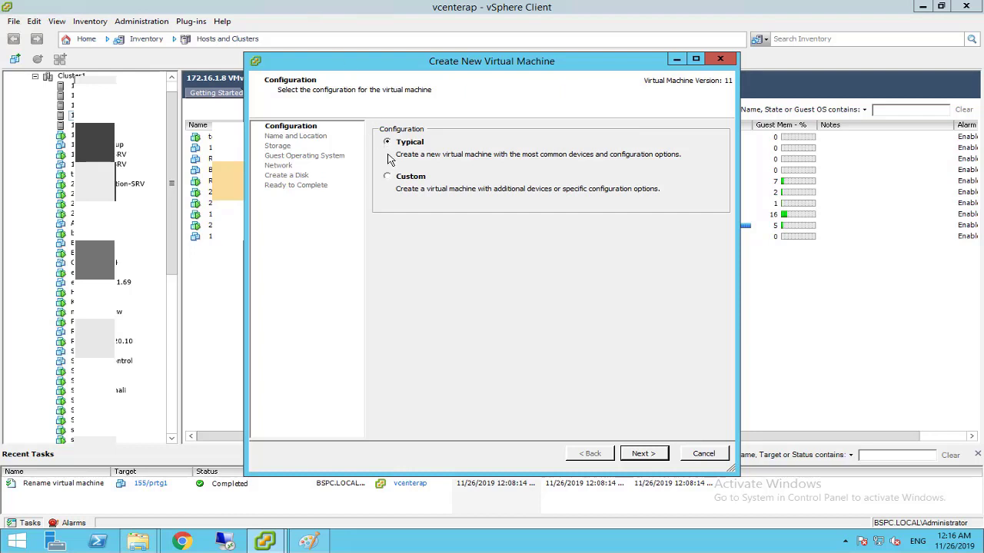
- Choose a Custom configuration, name the VM PRTG1, and accept the datastore and version 11
{"action": "left_click", "coordinate": [403, 177]}
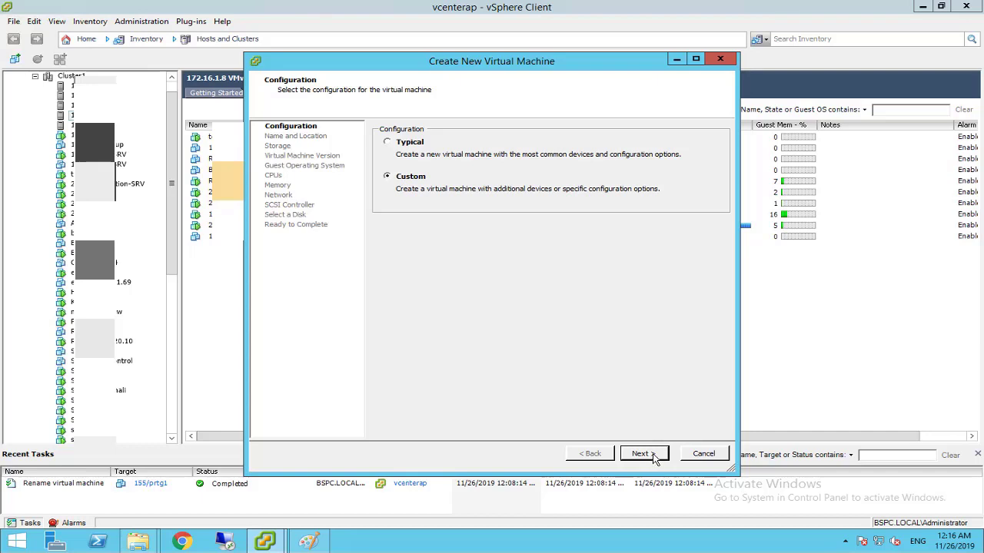
{"action": "left_click", "coordinate": [654, 455]}
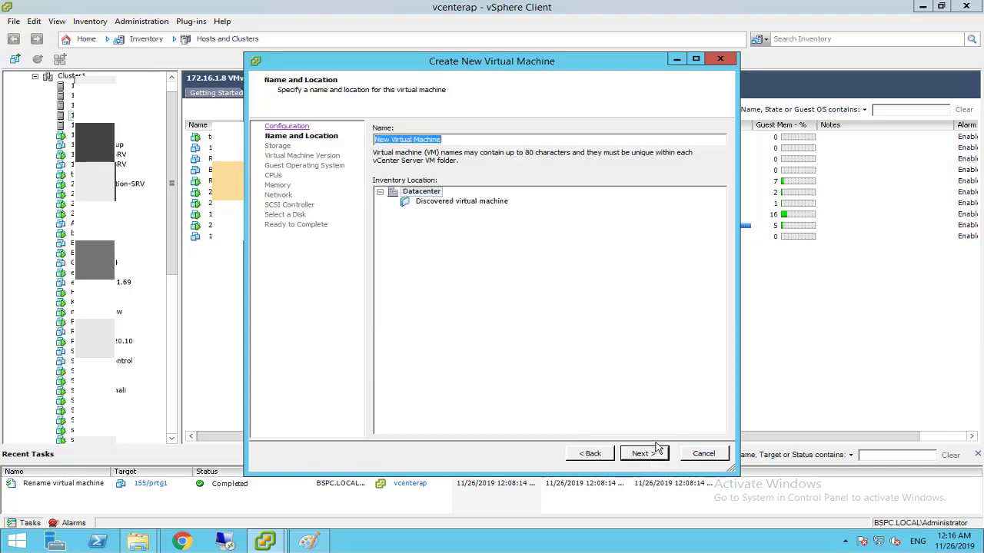
{"action": "type", "text": "PRTG1"}
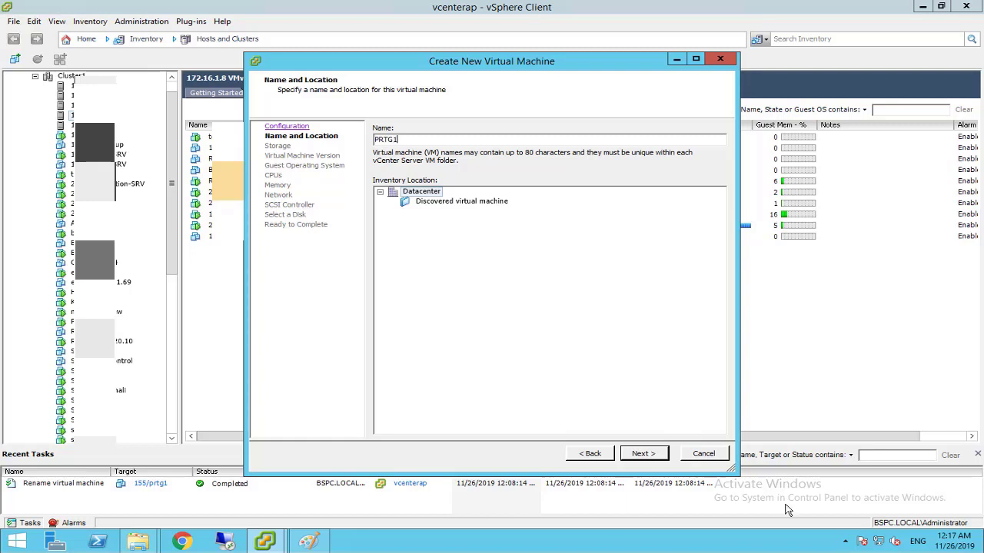
{"action": "left_click", "coordinate": [648, 455]}
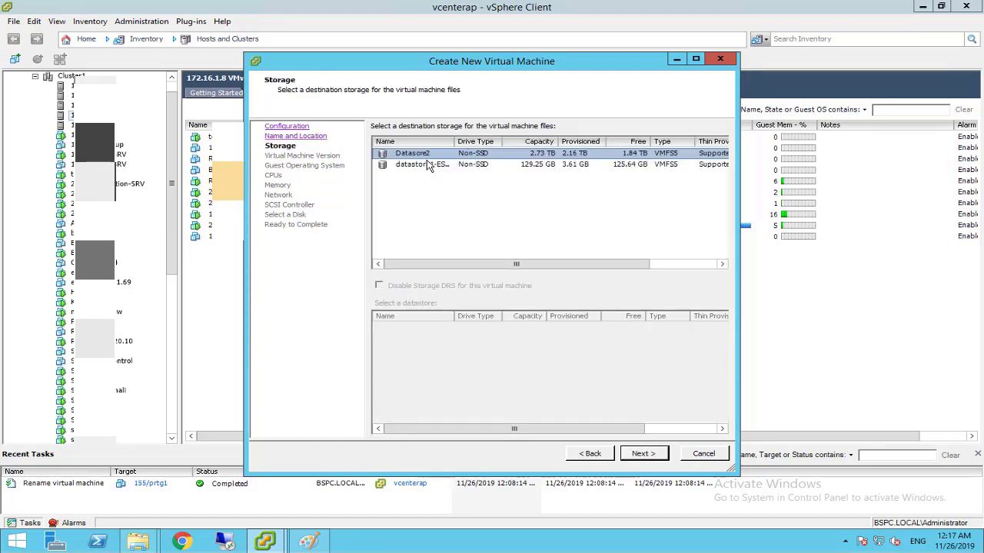
{"action": "left_click", "coordinate": [643, 454]}
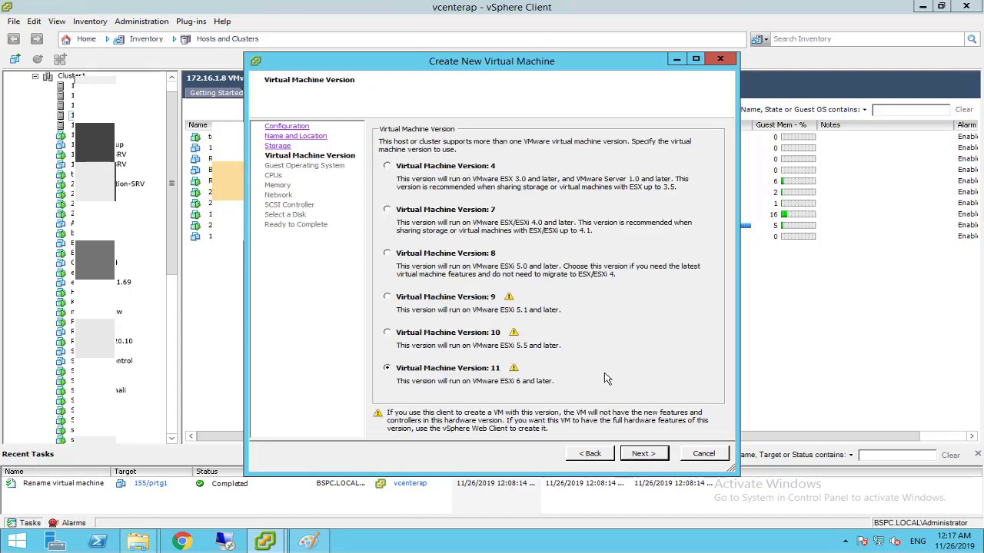
{"action": "left_click", "coordinate": [648, 457]}
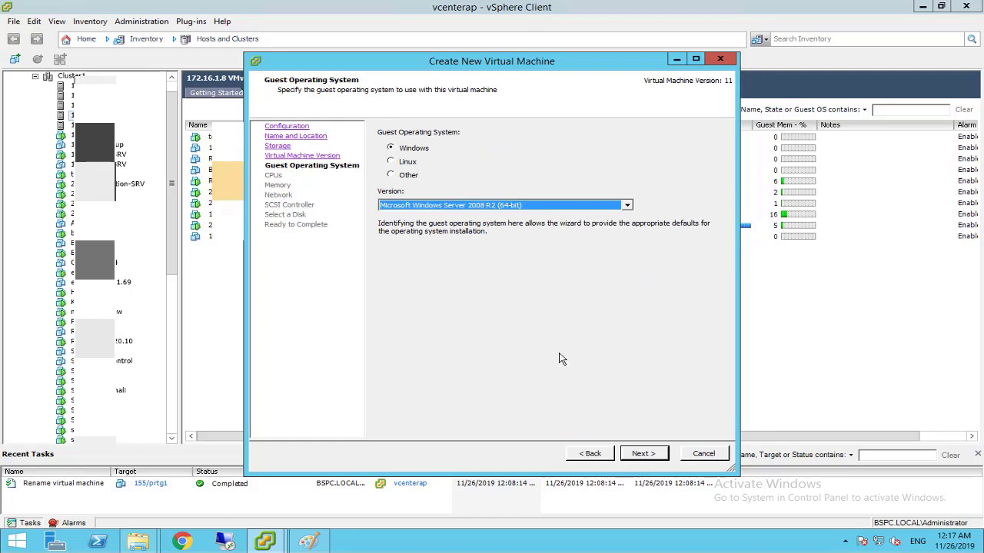
- Select Microsoft Windows Server Threshold (64-bit) as the guest OS version
{"action": "left_click", "coordinate": [491, 206]}
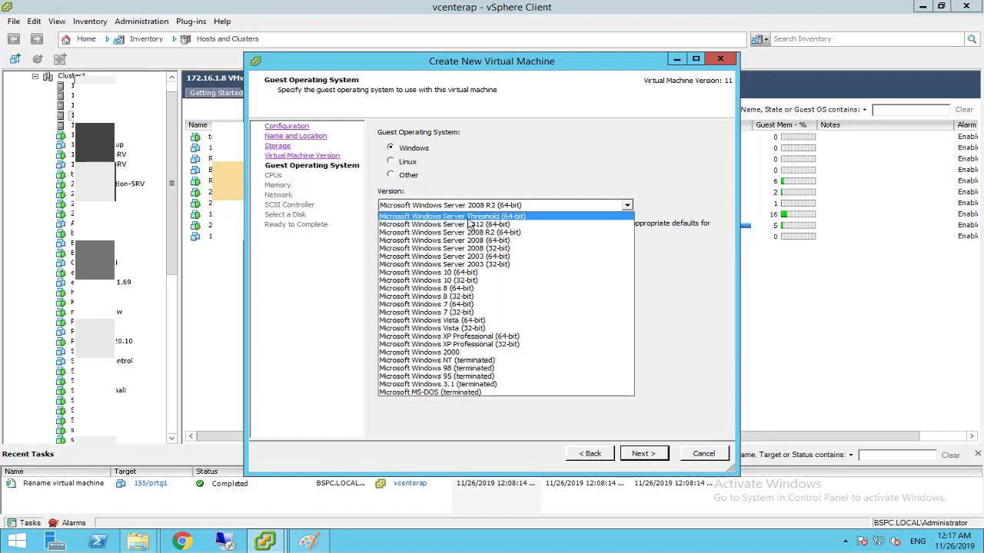
{"action": "left_click", "coordinate": [523, 219]}
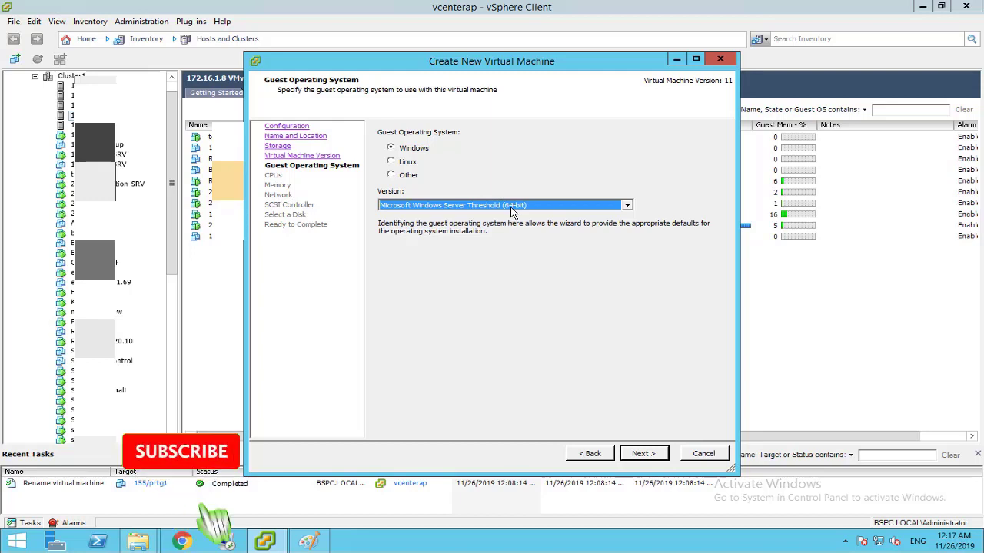
{"action": "left_click", "coordinate": [540, 209]}
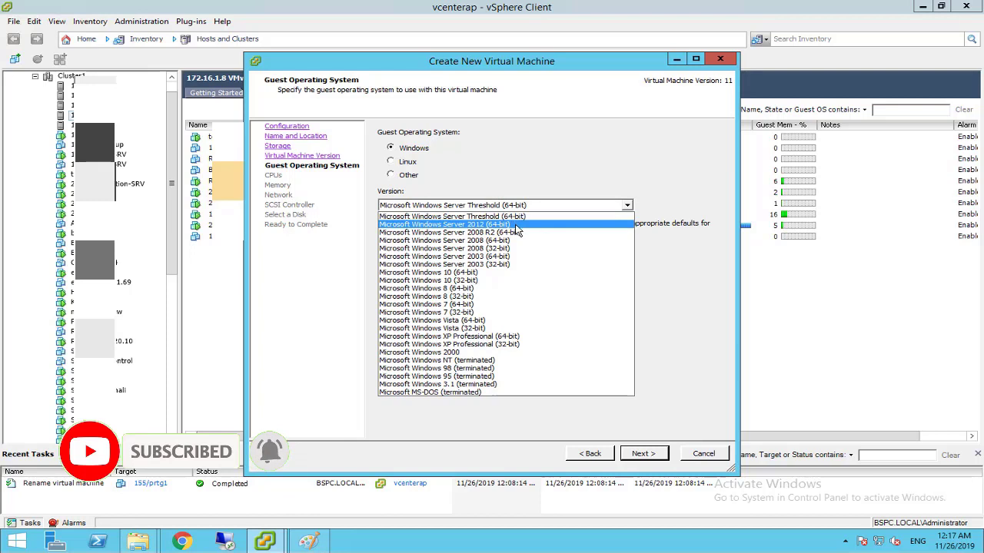
{"action": "left_click", "coordinate": [540, 182]}
- Give the VM 2 virtual sockets with 1 core each and 6 GB of memory
{"action": "left_click", "coordinate": [645, 454]}
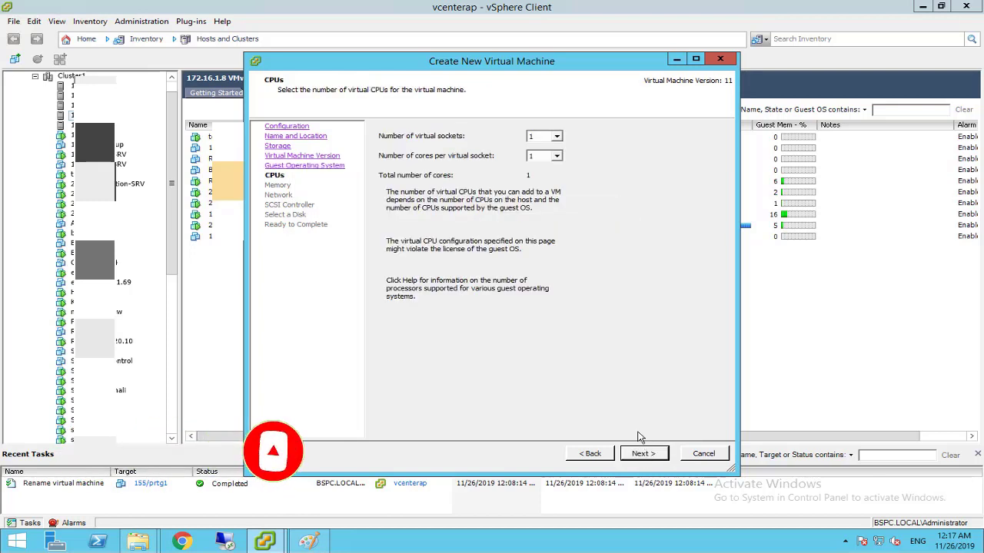
{"action": "left_click", "coordinate": [540, 138]}
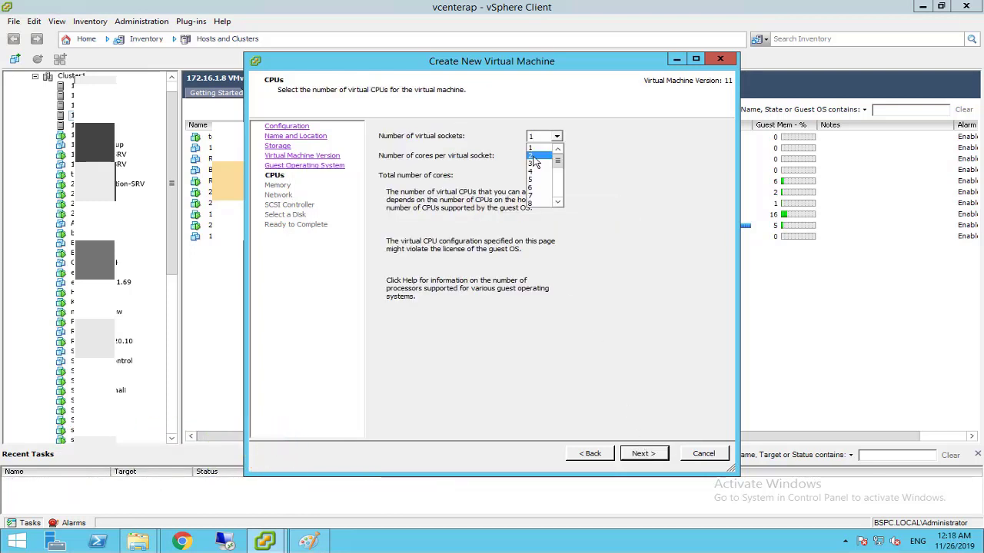
{"action": "left_click", "coordinate": [538, 152]}
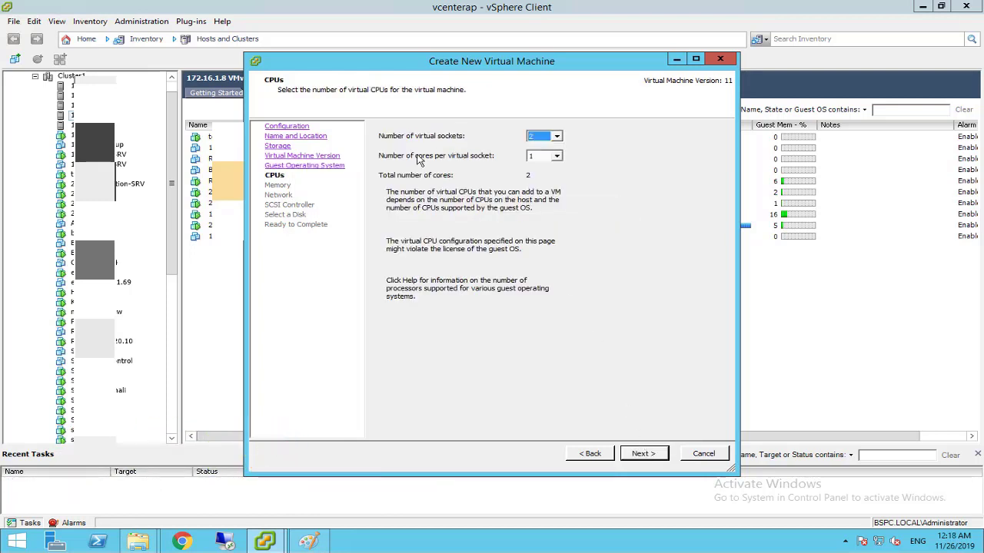
{"action": "left_click", "coordinate": [551, 158]}
{"action": "left_click", "coordinate": [550, 177]}
{"action": "left_click", "coordinate": [644, 453]}
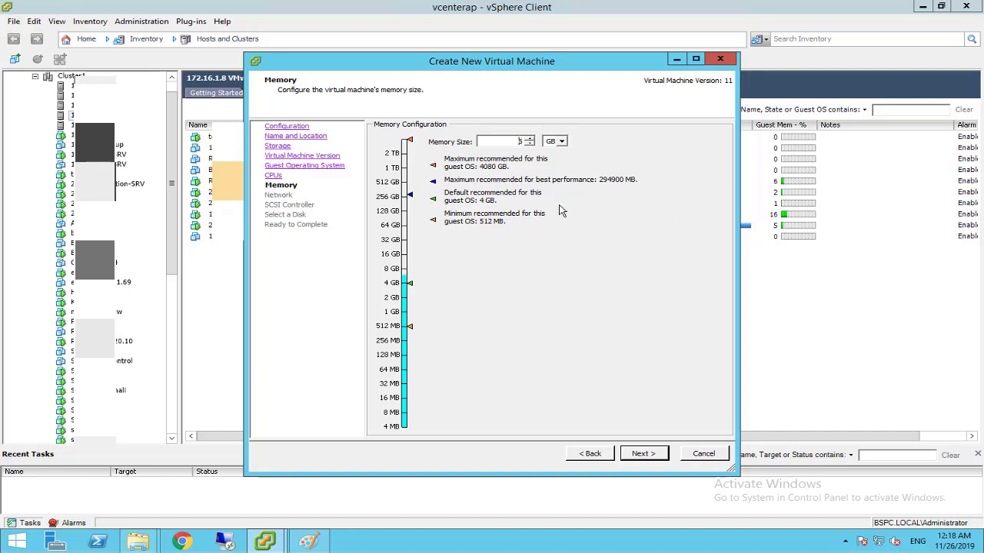
{"action": "left_click", "coordinate": [528, 144]}
- Connect NIC 1 to VM Network and keep the LSI Logic SAS controller
{"action": "left_click", "coordinate": [644, 455]}
{"action": "left_click", "coordinate": [489, 191]}
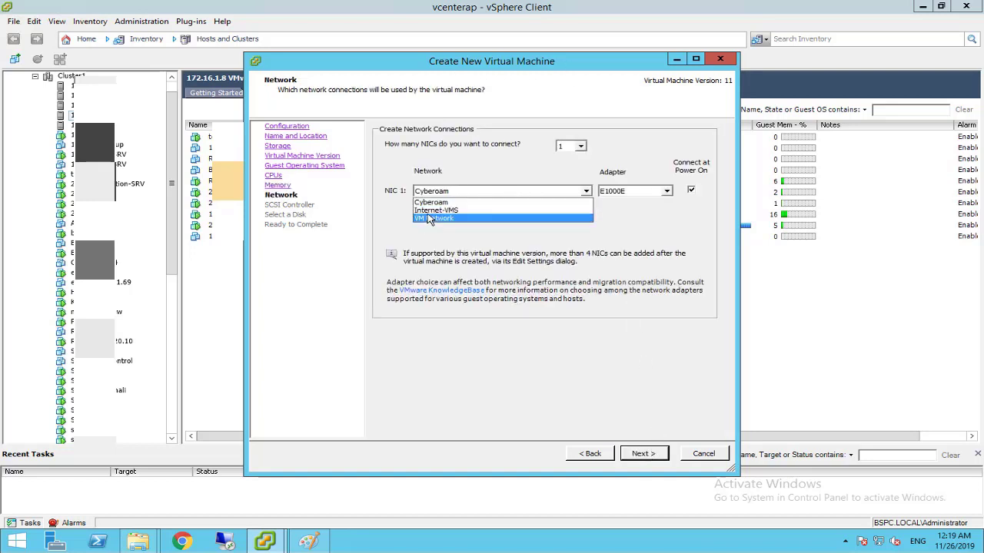
{"action": "left_click", "coordinate": [429, 219]}
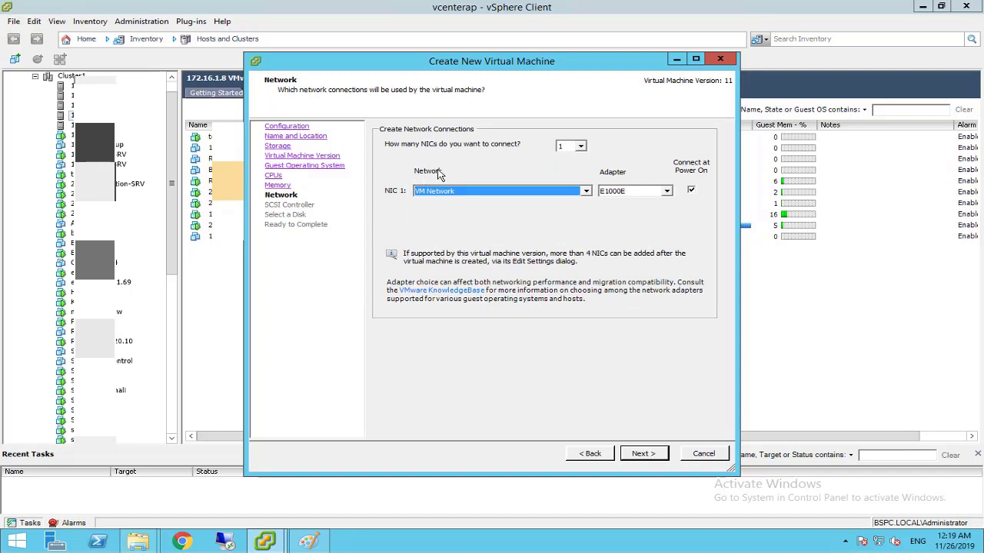
{"action": "left_click", "coordinate": [642, 455]}
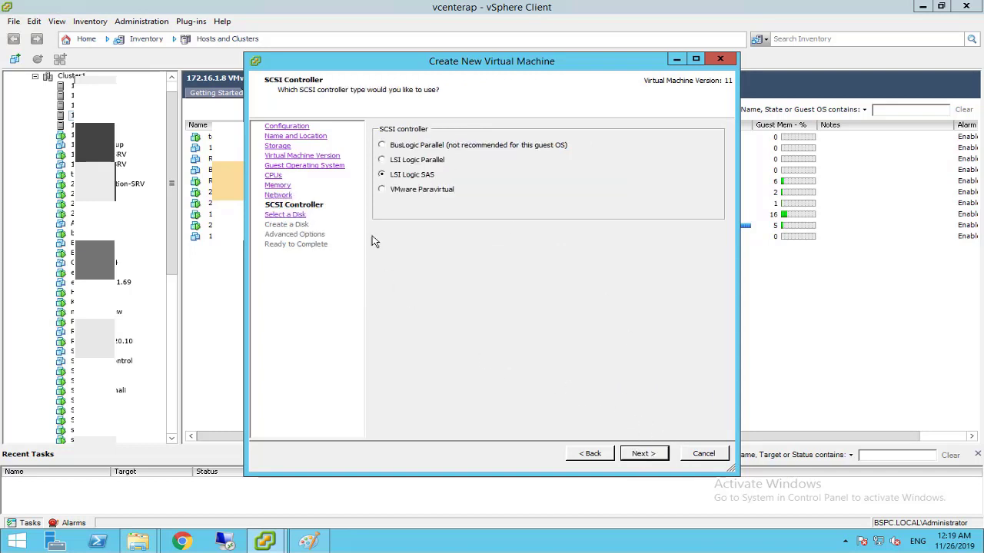
{"action": "left_click", "coordinate": [651, 455]}
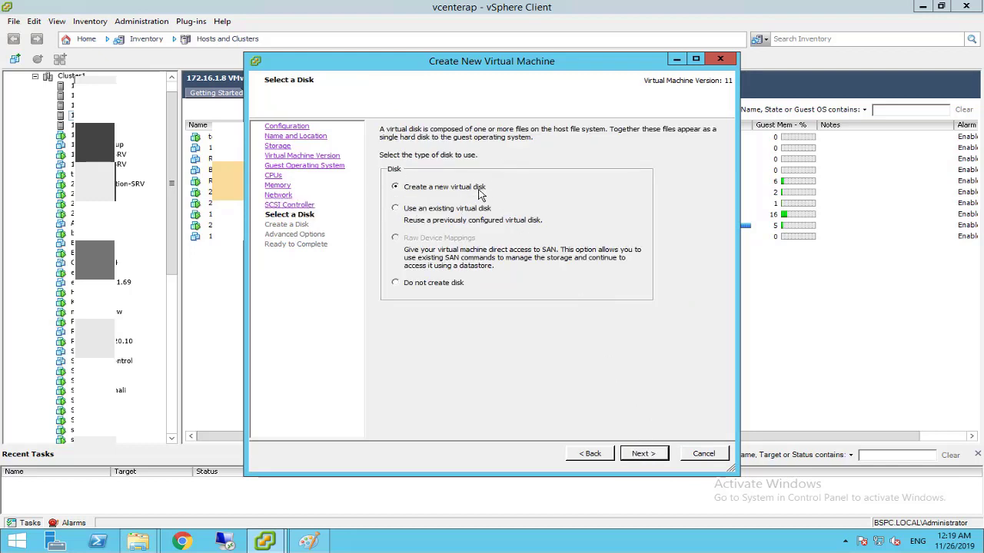
- Create a new 40 GB Thick Provision Lazy Zeroed virtual disk stored on Datasore2
{"action": "left_click", "coordinate": [647, 456]}
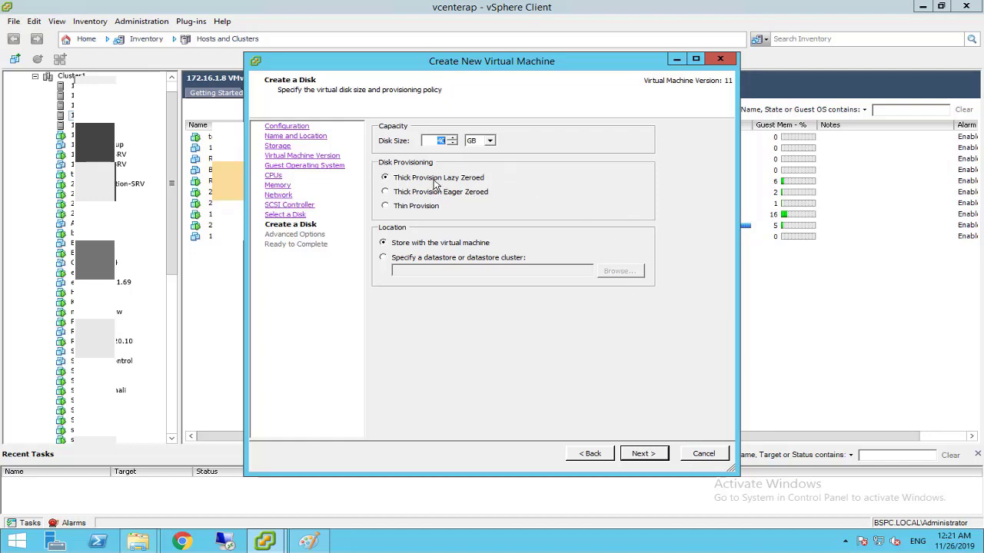
{"action": "left_click", "coordinate": [385, 206]}
{"action": "left_click", "coordinate": [385, 178]}
{"action": "left_click", "coordinate": [459, 260]}
{"action": "left_click", "coordinate": [614, 273]}
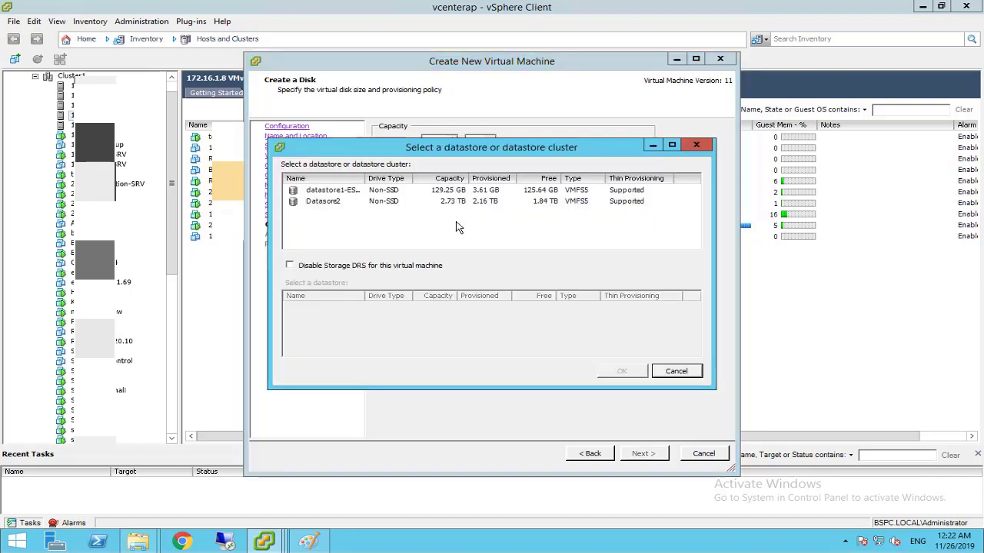
{"action": "left_click", "coordinate": [346, 201]}
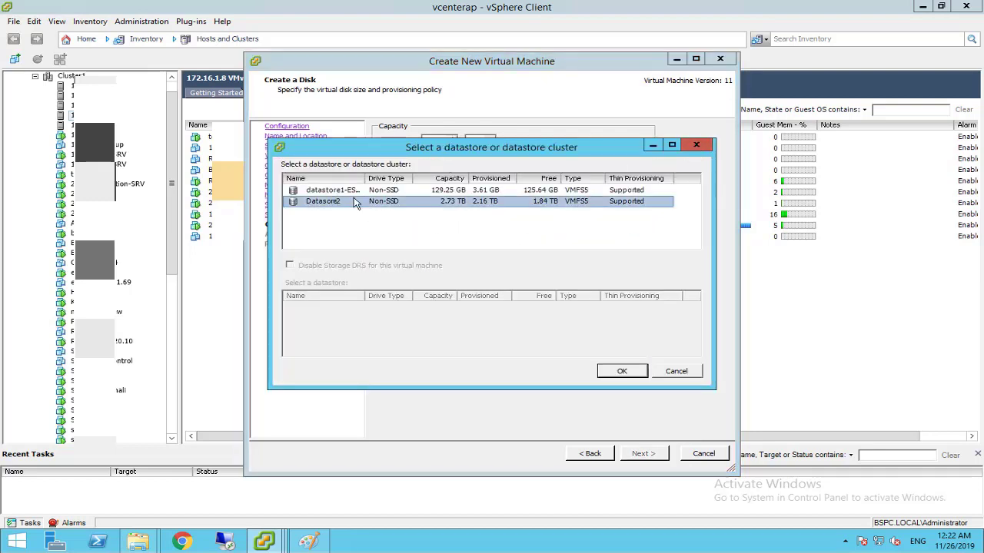
{"action": "left_click", "coordinate": [621, 371]}
{"action": "left_click", "coordinate": [643, 453]}
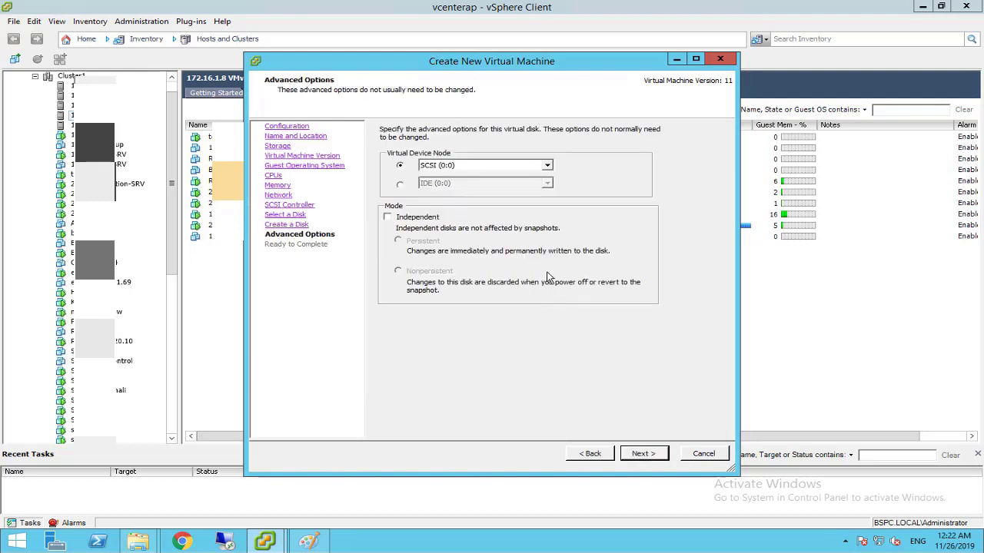
- Choose to edit VM settings before completion and remove the floppy drive from PRTG1
{"action": "left_click", "coordinate": [642, 454]}
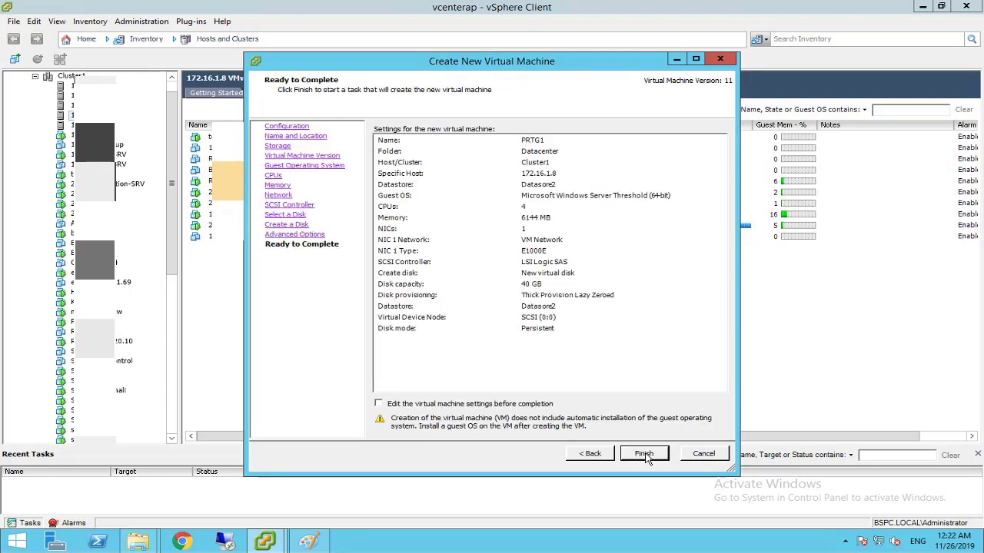
{"action": "left_click", "coordinate": [452, 405]}
{"action": "left_click", "coordinate": [648, 455]}
{"action": "left_click", "coordinate": [299, 201]}
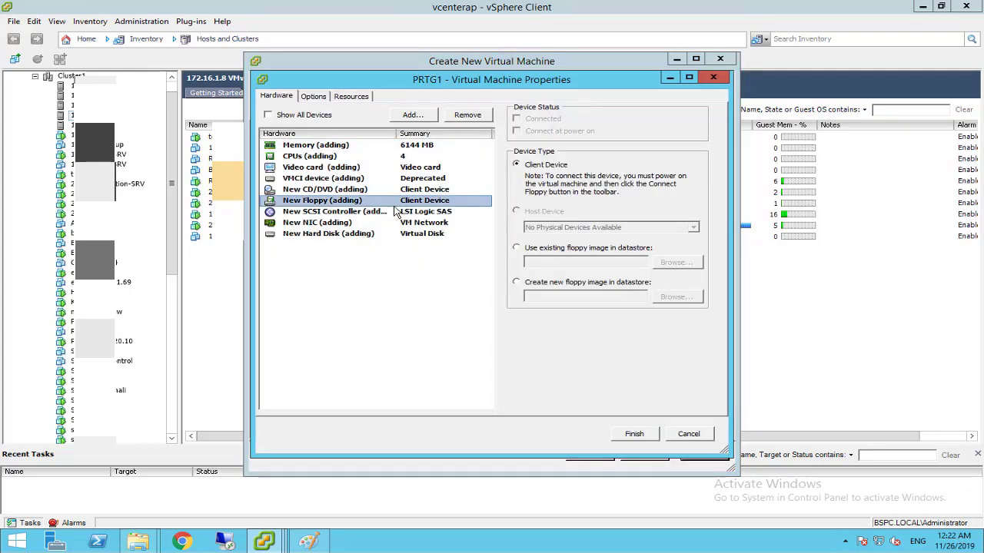
{"action": "left_click", "coordinate": [468, 116]}
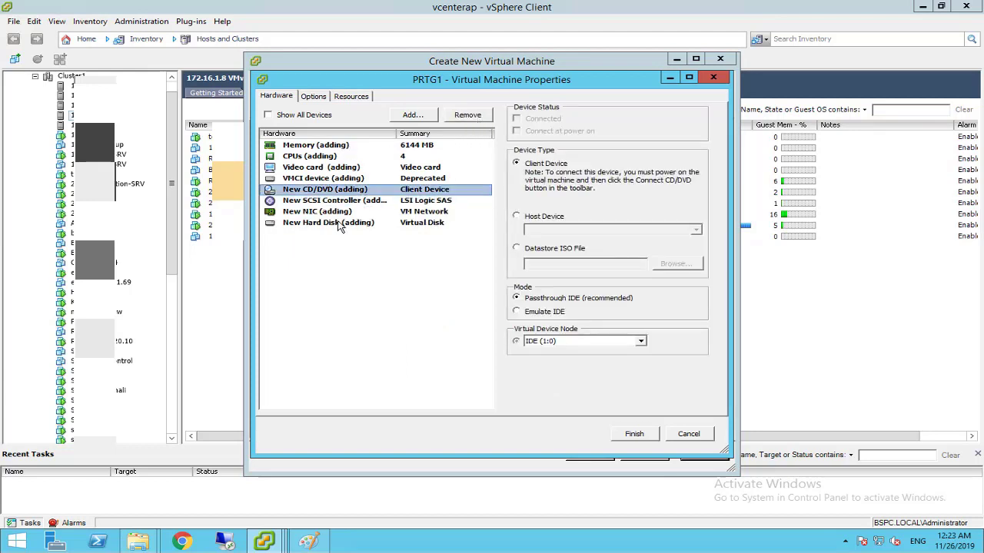
{"action": "left_click", "coordinate": [342, 222]}
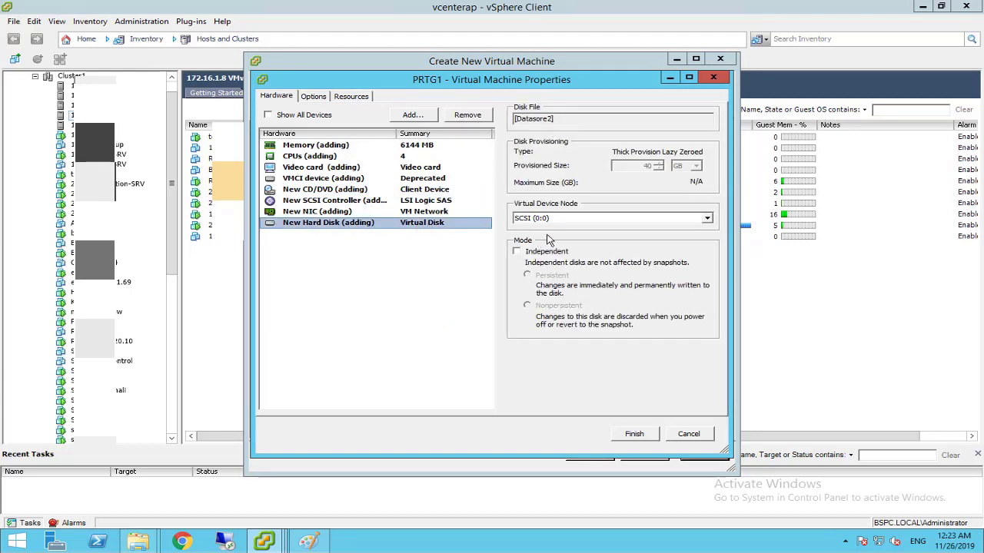
{"action": "left_click", "coordinate": [413, 116]}
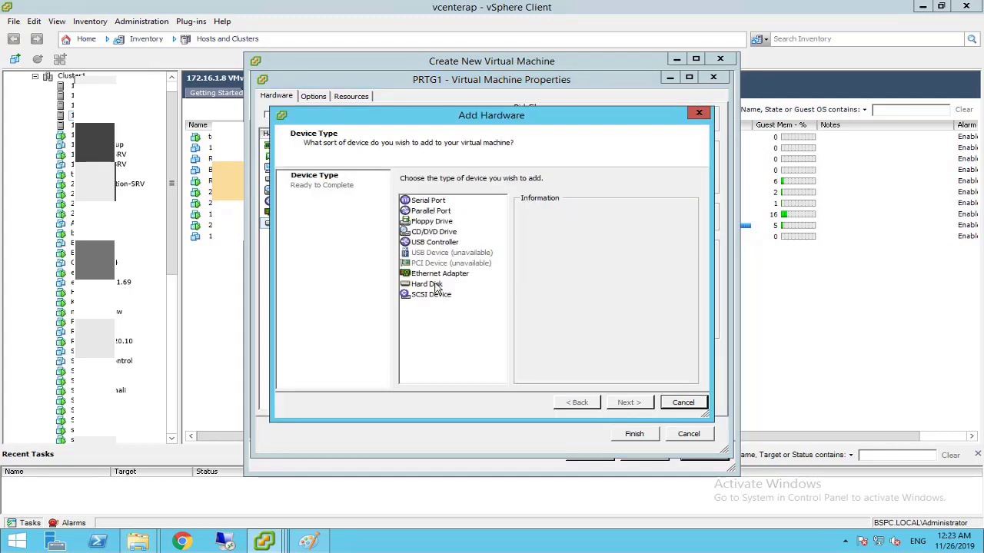
- Add a second new 100 GB hard disk on SCSI (0:1) to PRTG1
{"action": "left_click", "coordinate": [429, 284]}
{"action": "left_click", "coordinate": [633, 404]}
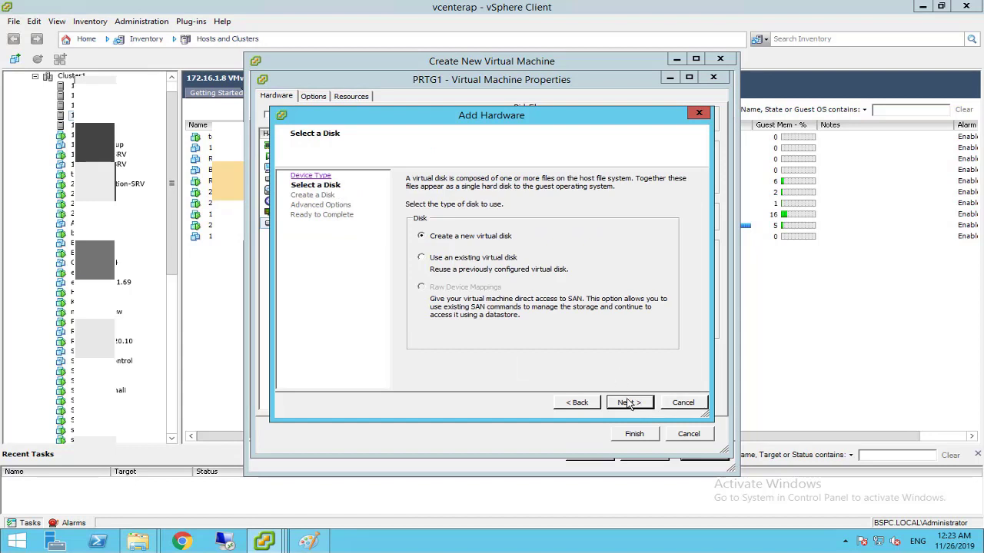
{"action": "left_click", "coordinate": [630, 406]}
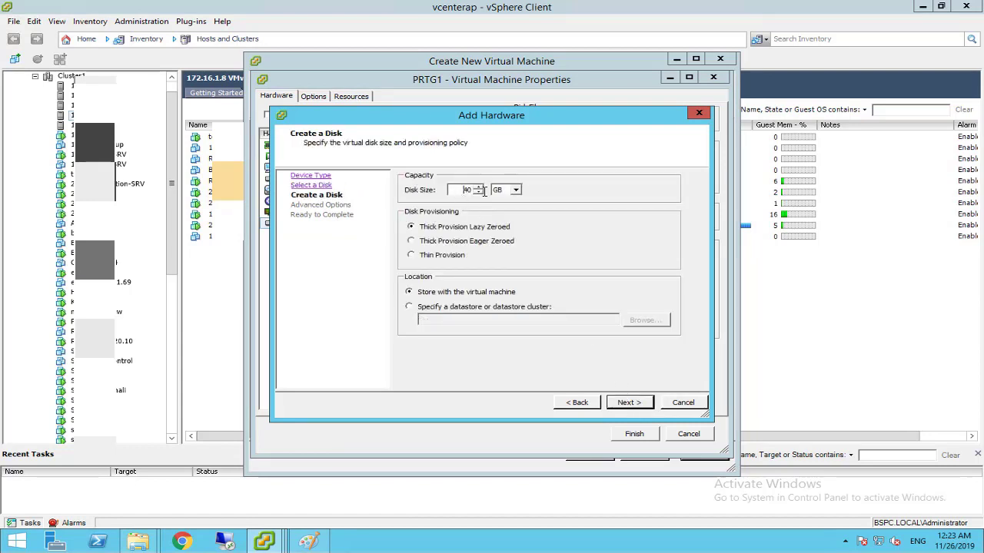
{"action": "key", "text": "BackSpace"}
{"action": "key", "text": "BackSpace"}
{"action": "left_click", "coordinate": [638, 407]}
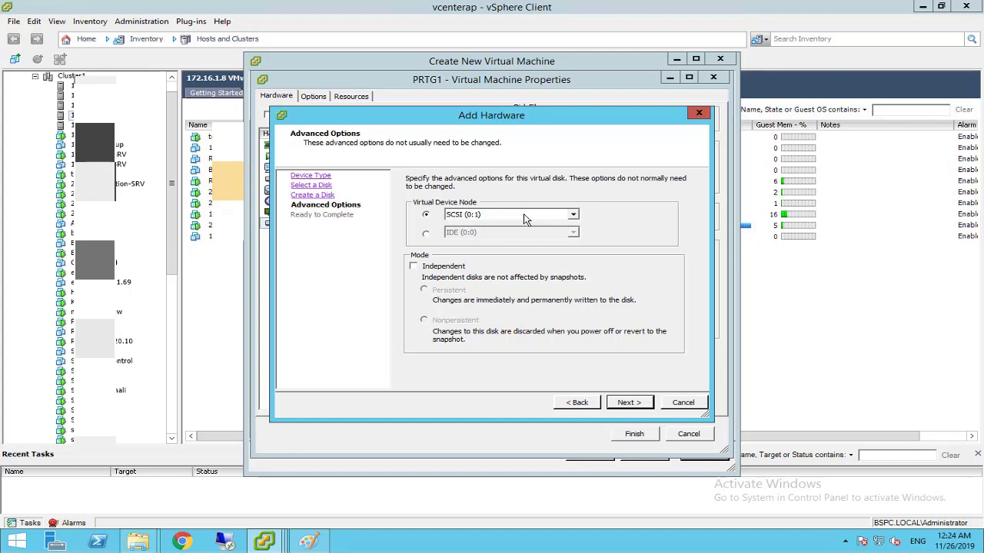
{"action": "left_click", "coordinate": [643, 405]}
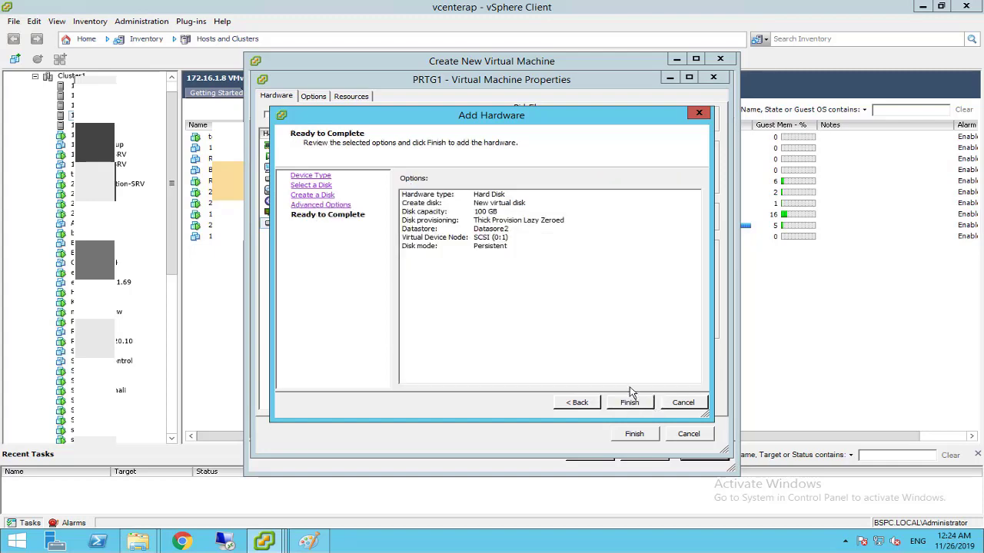
{"action": "left_click", "coordinate": [629, 403]}
{"action": "left_click", "coordinate": [331, 225]}
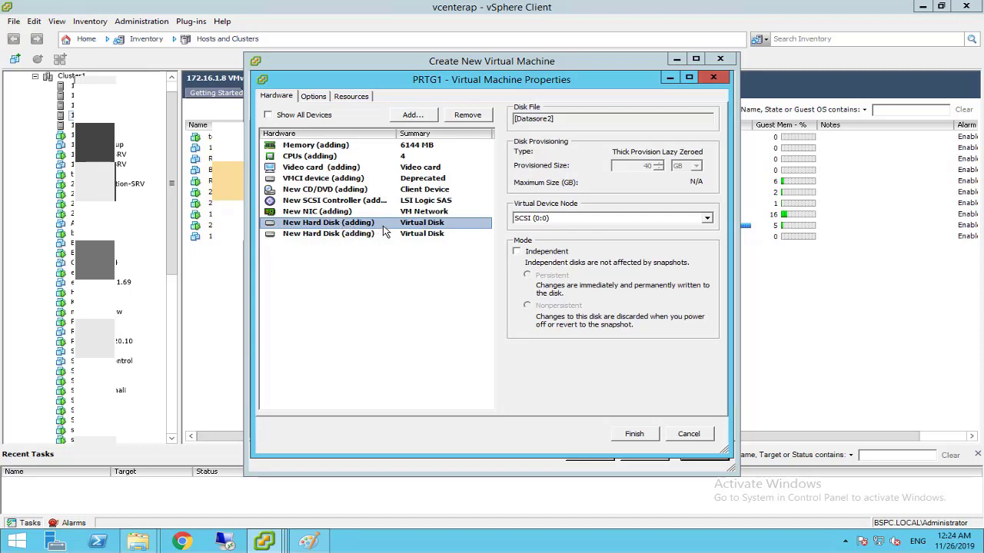
- Enable memory and CPU hot add under Memory/CPU Hotplug and finish creating PRTG1
{"action": "left_click", "coordinate": [339, 235]}
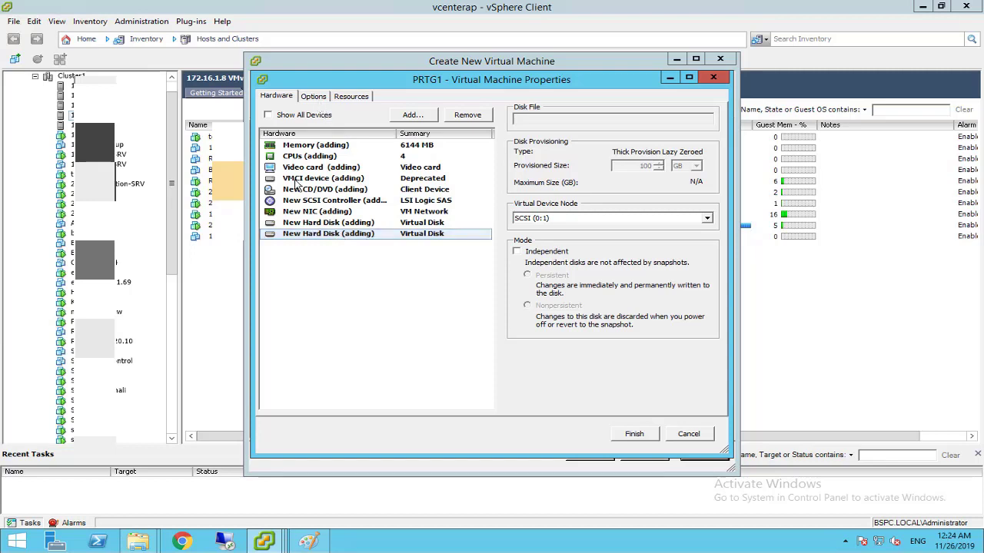
{"action": "left_click", "coordinate": [314, 98]}
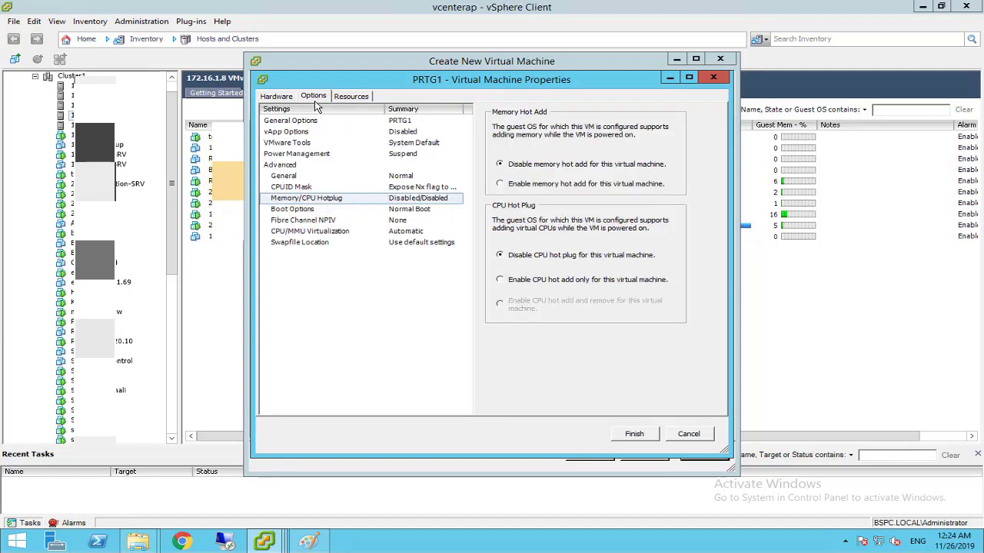
{"action": "left_click", "coordinate": [292, 202]}
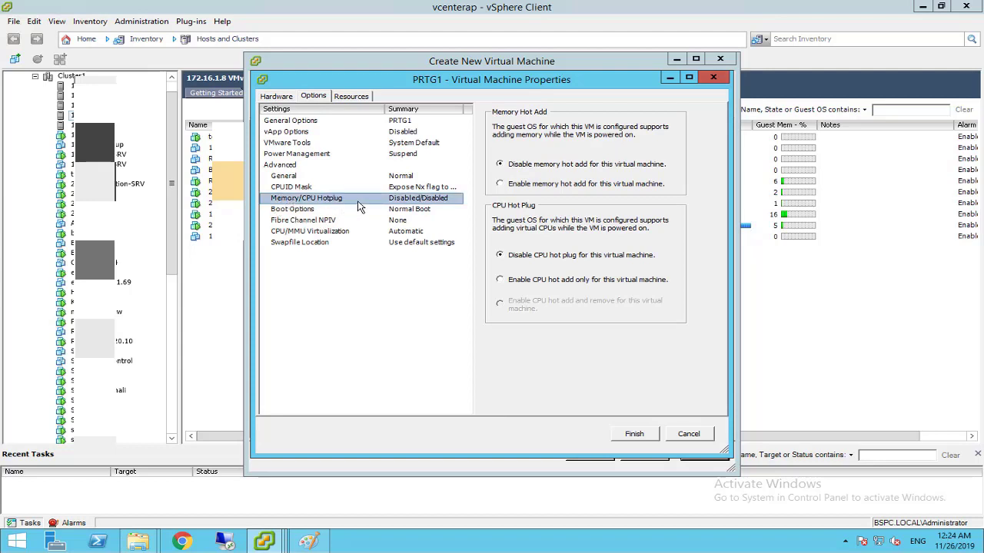
{"action": "left_click", "coordinate": [518, 188]}
{"action": "left_click", "coordinate": [517, 188]}
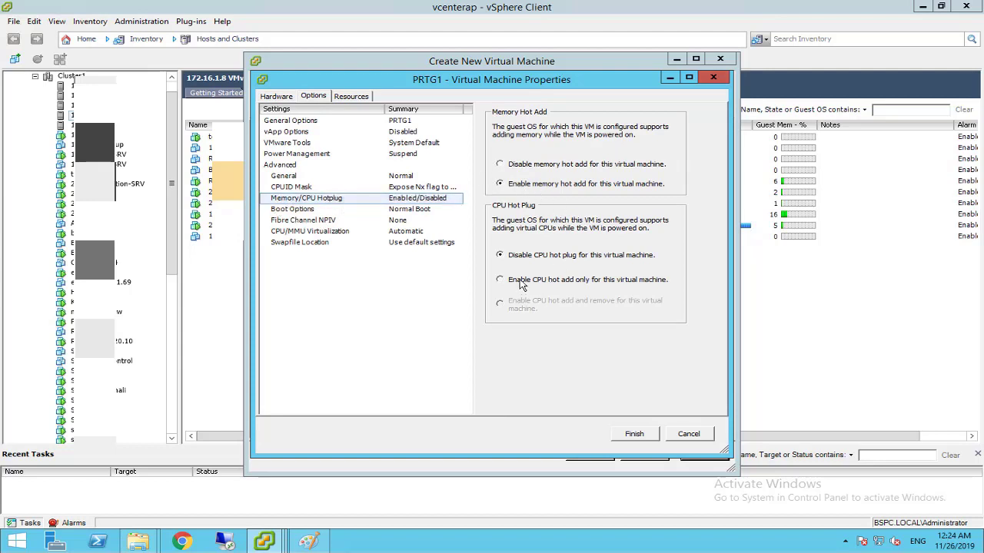
{"action": "left_click", "coordinate": [520, 283]}
{"action": "left_click", "coordinate": [634, 435]}
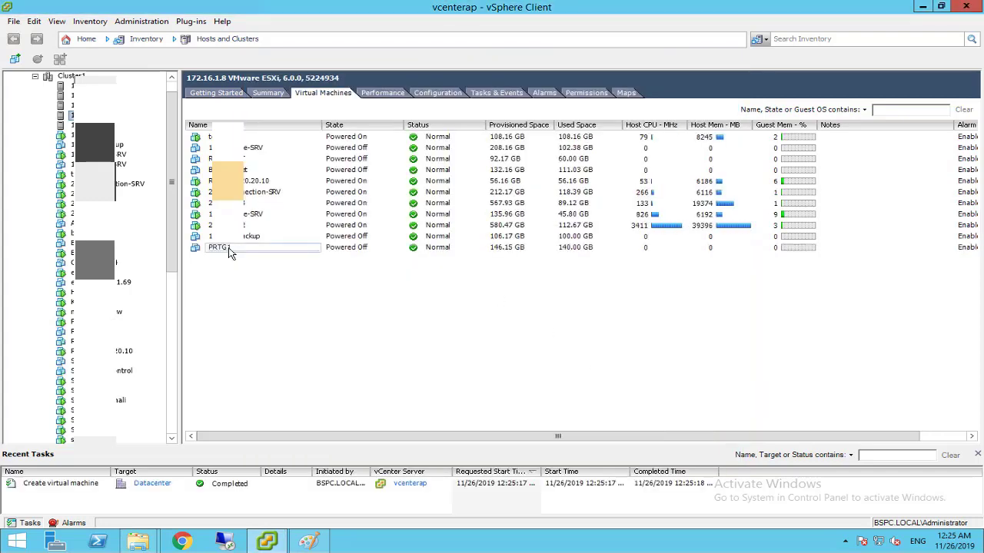
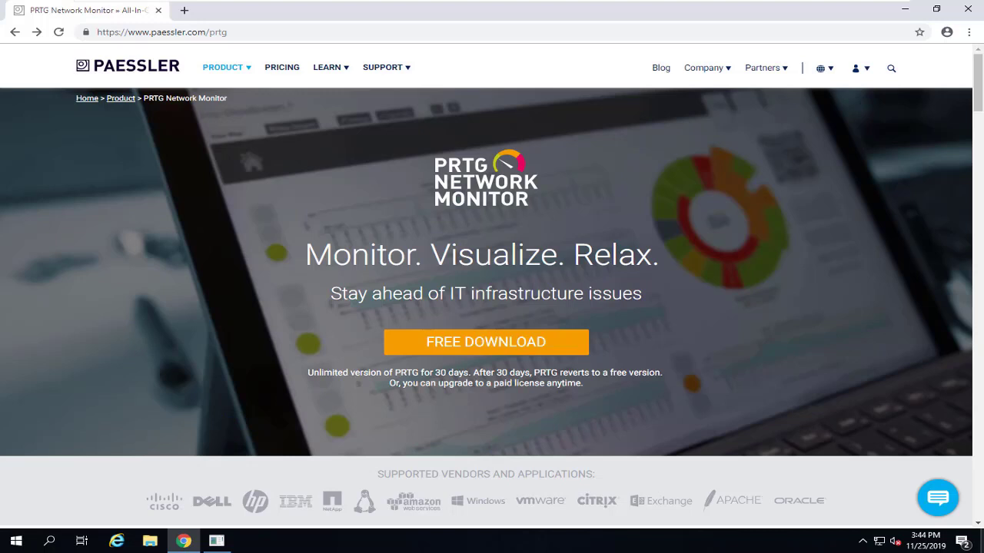
{"action": "key", "text": "super+r"}
{"action": "type", "text": "winve"}
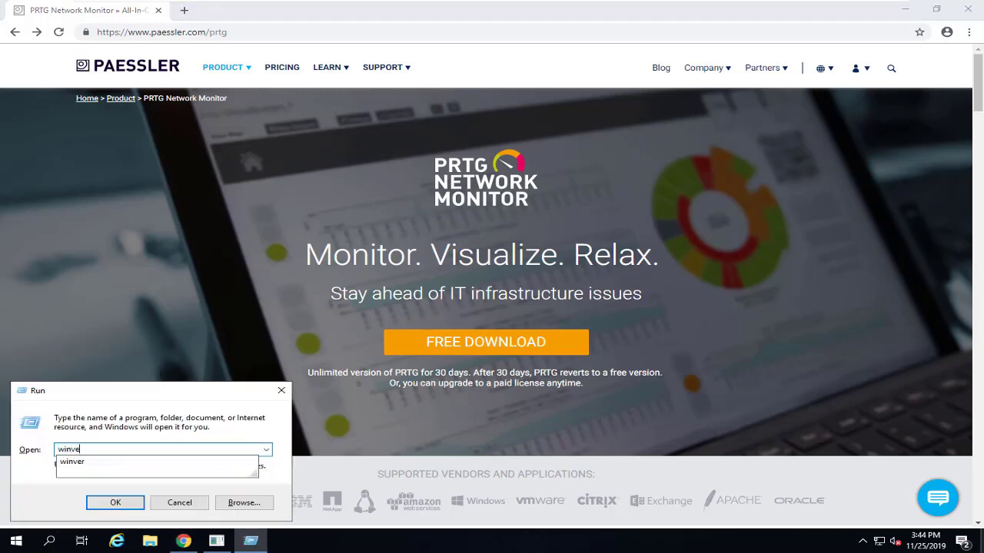
{"action": "type", "text": "r"}
{"action": "key", "text": "Return"}
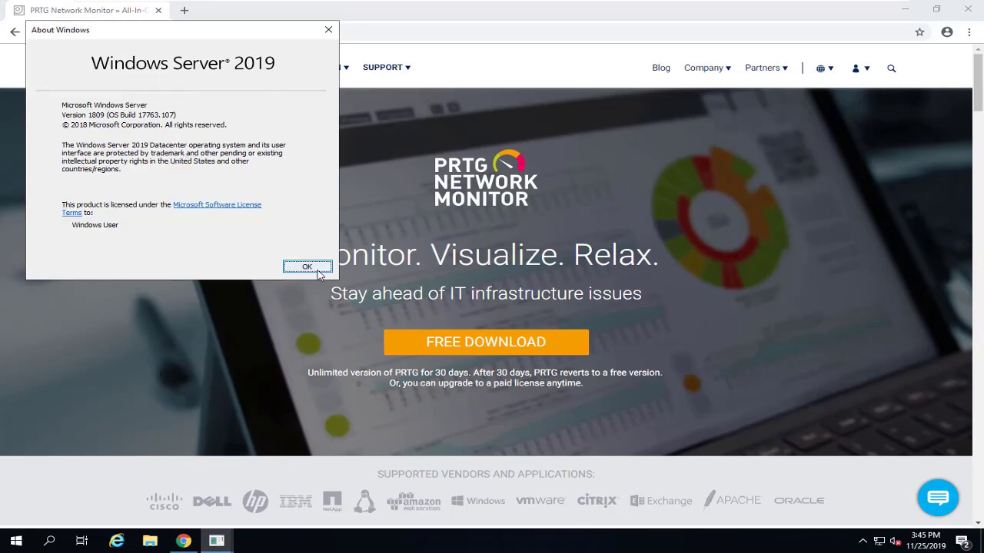
{"action": "left_click", "coordinate": [306, 267]}
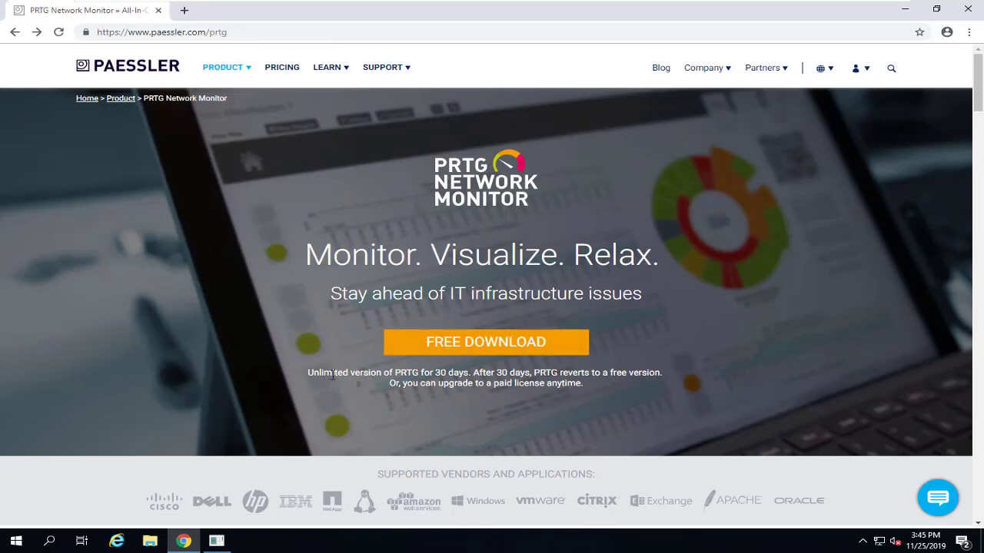
- Highlight the 30-day unlimited trial notes and go to the PRTG download page
{"action": "left_click_drag", "start_coordinate": [372, 375], "coordinate": [469, 374]}
{"action": "left_click_drag", "start_coordinate": [473, 373], "coordinate": [661, 374]}
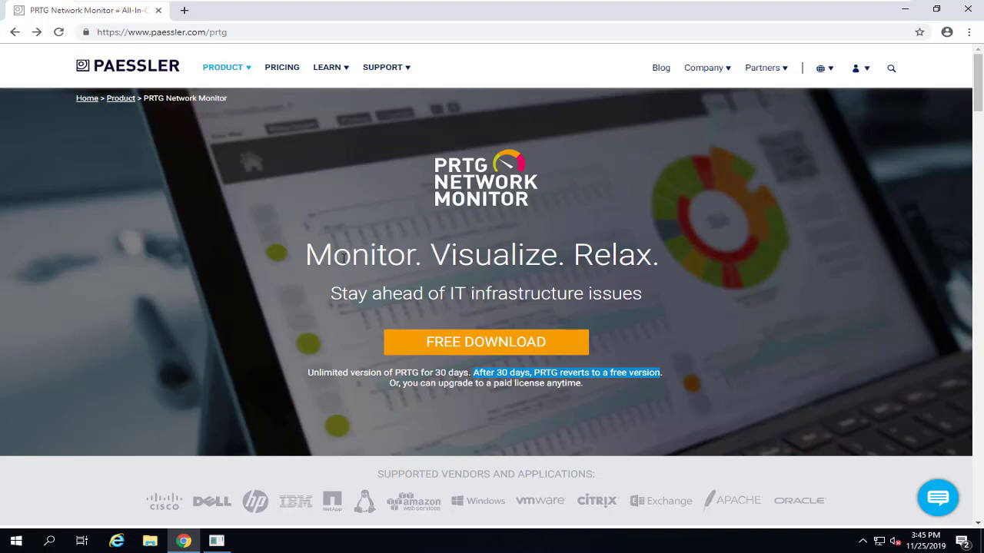
{"action": "left_click", "coordinate": [222, 68]}
{"action": "left_click", "coordinate": [255, 189]}
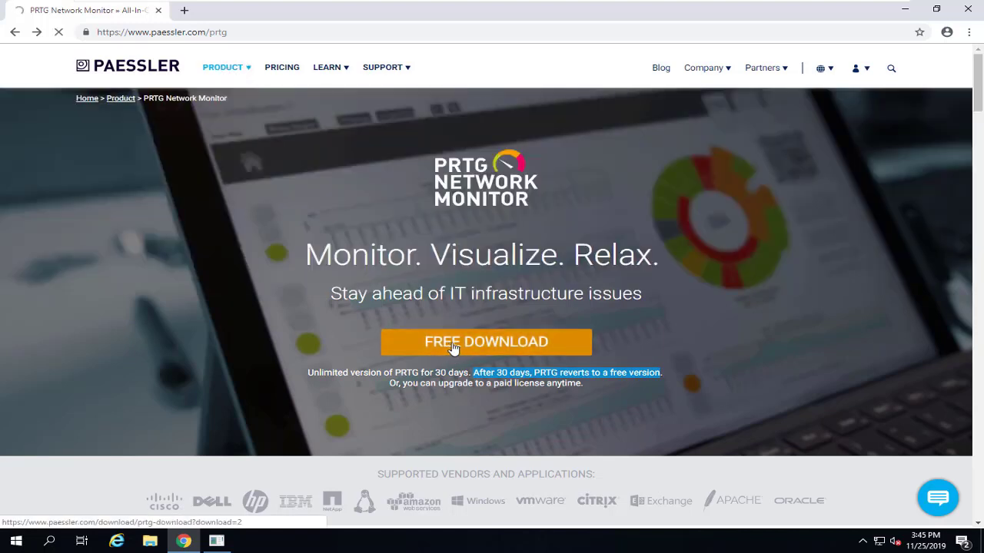
- Select the trial license key and start downloading the PRTG installer
{"action": "left_click", "coordinate": [476, 349]}
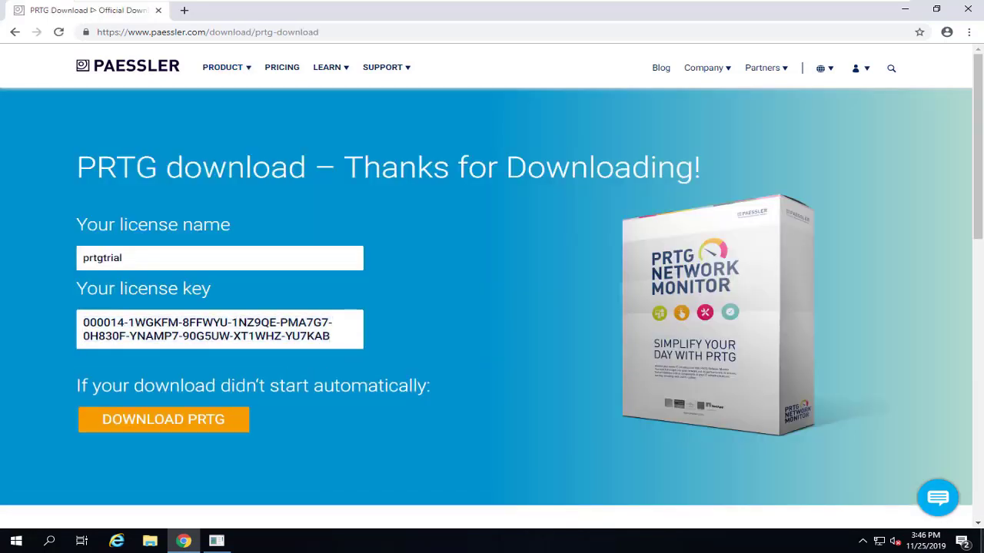
{"action": "left_click_drag", "start_coordinate": [193, 254], "coordinate": [58, 273]}
{"action": "left_click_drag", "start_coordinate": [335, 342], "coordinate": [88, 323]}
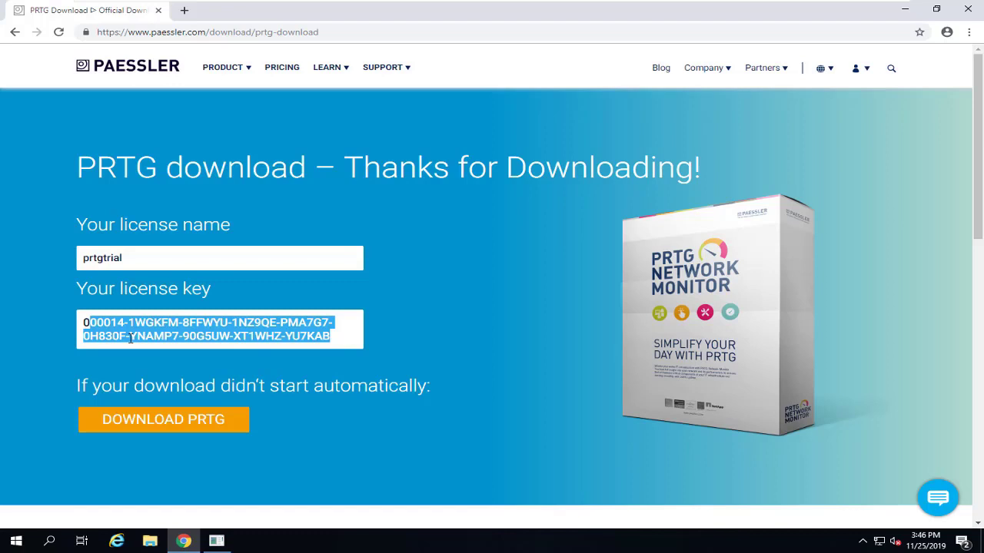
{"action": "left_click", "coordinate": [178, 427]}
- Run the downloaded PRTG installer from the Downloads folder as administrator
{"action": "left_click", "coordinate": [150, 541]}
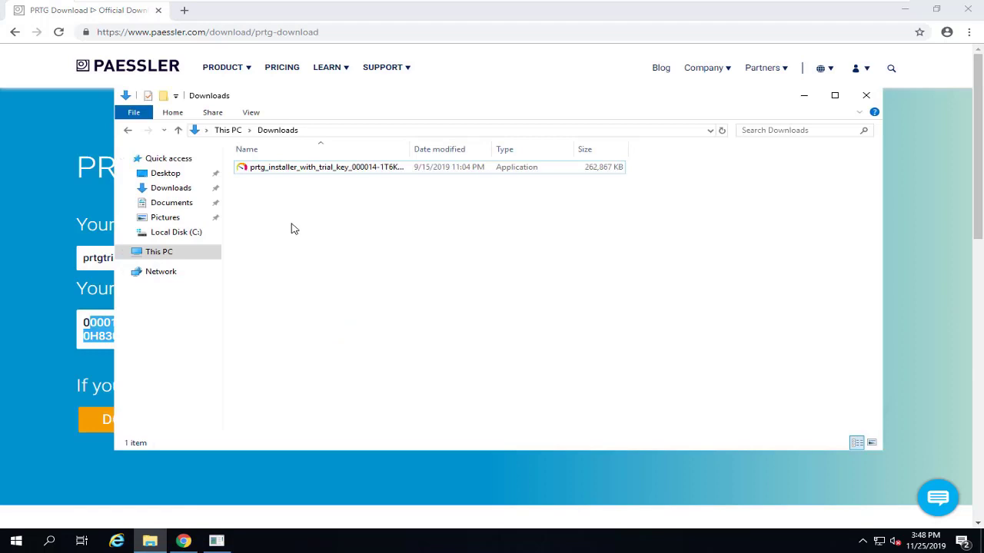
{"action": "left_click", "coordinate": [341, 170]}
{"action": "right_click", "coordinate": [339, 170]}
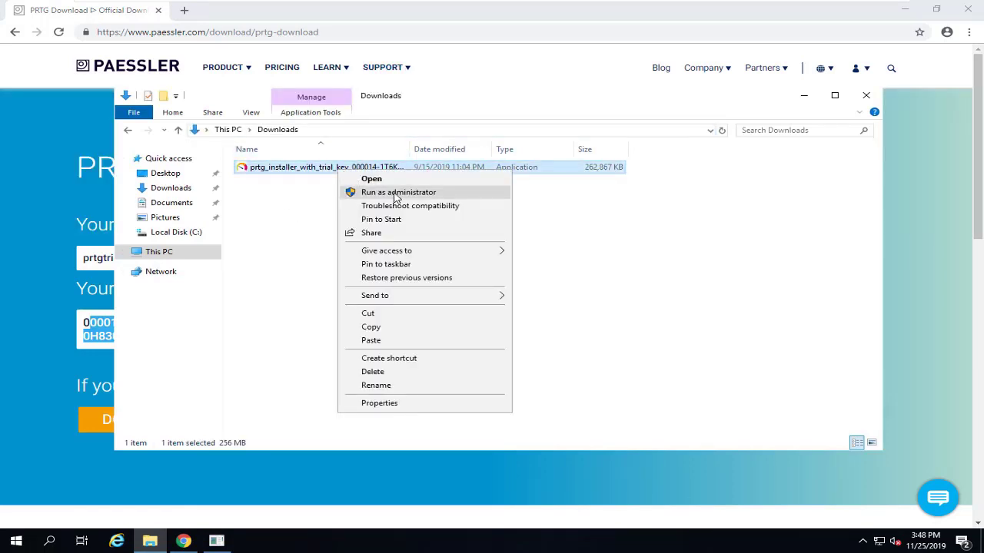
{"action": "left_click", "coordinate": [396, 194]}
{"action": "left_click", "coordinate": [474, 275]}
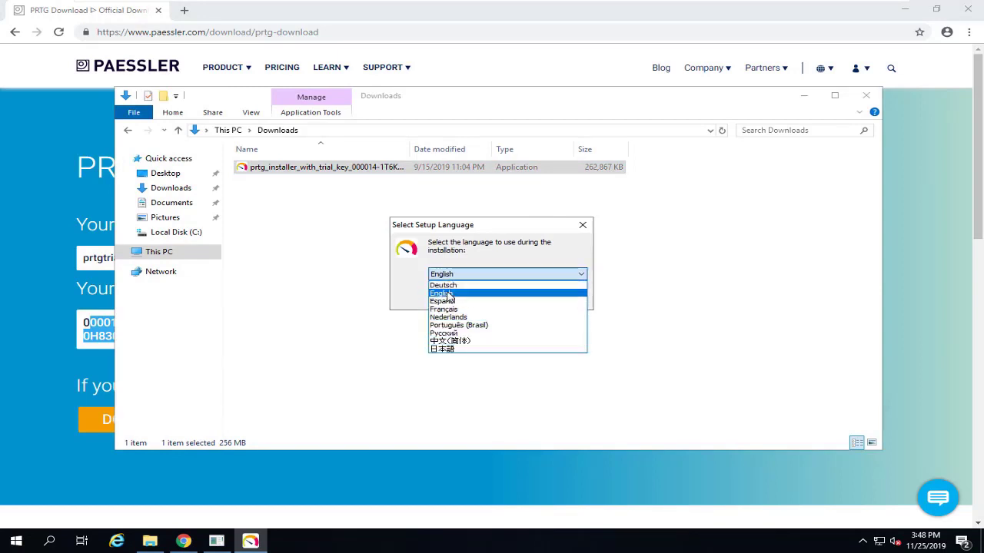
- Install PRTG in English, accepting the licence agreement and pasting the administrator e-mail address
{"action": "left_click", "coordinate": [450, 294]}
{"action": "left_click", "coordinate": [507, 301]}
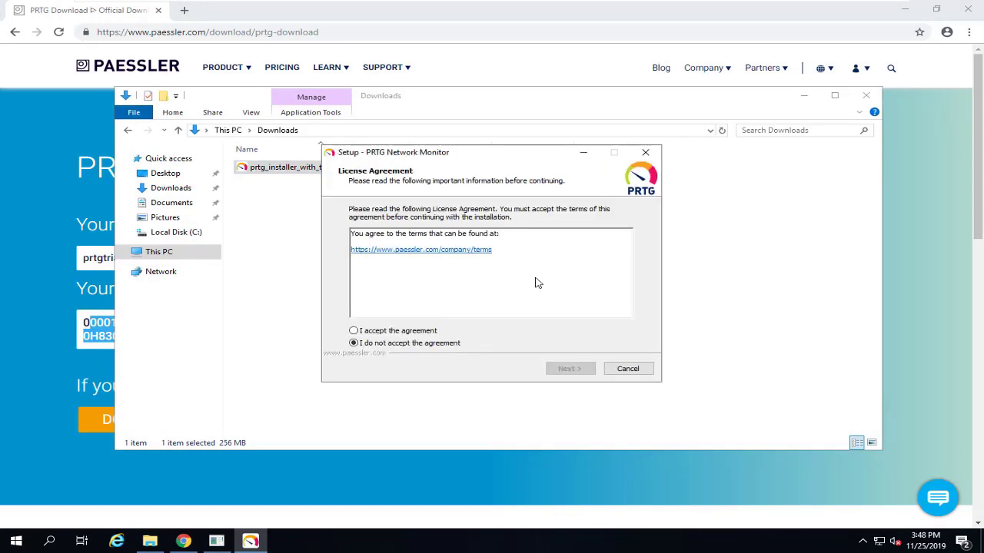
{"action": "left_click", "coordinate": [354, 330]}
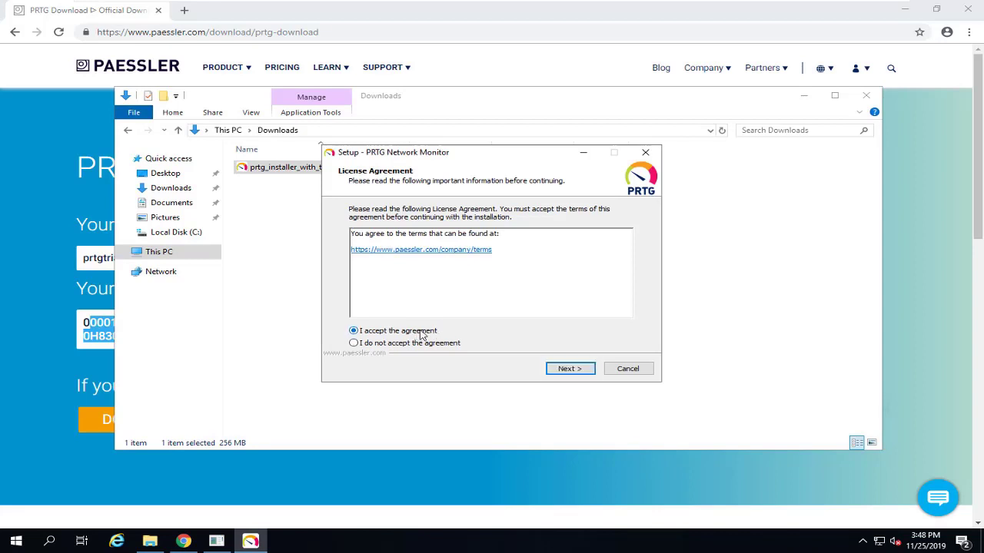
{"action": "left_click", "coordinate": [572, 370]}
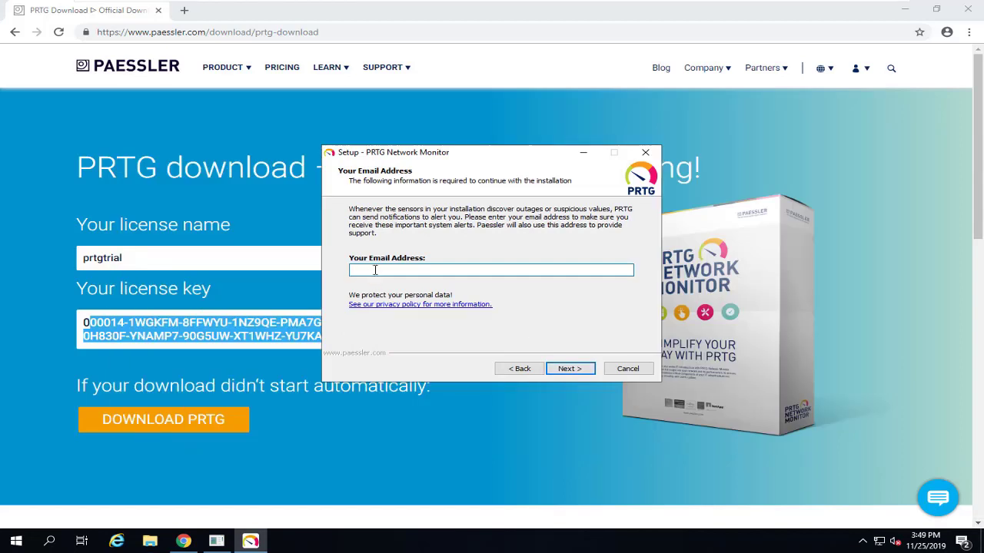
{"action": "key", "text": "ctrl+v"}
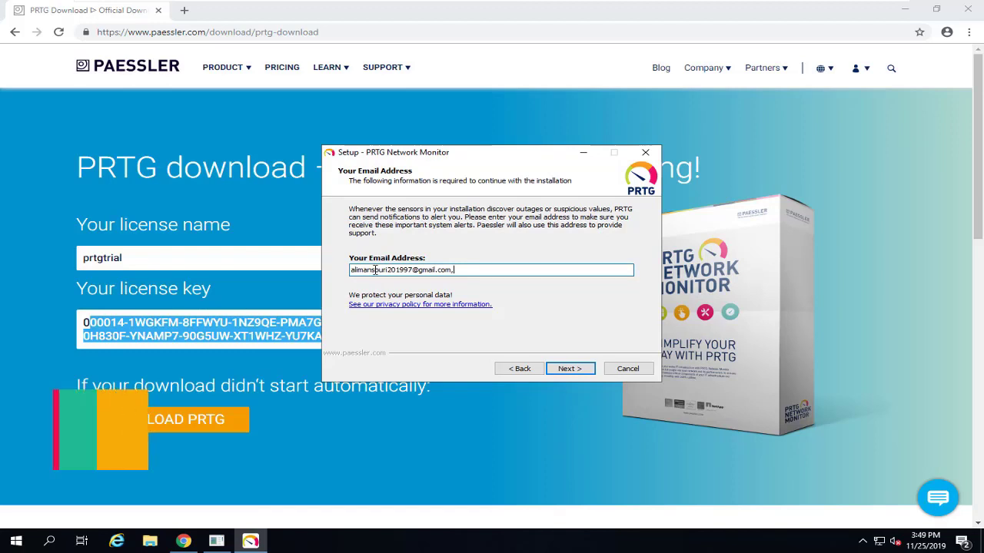
{"action": "left_click", "coordinate": [577, 371]}
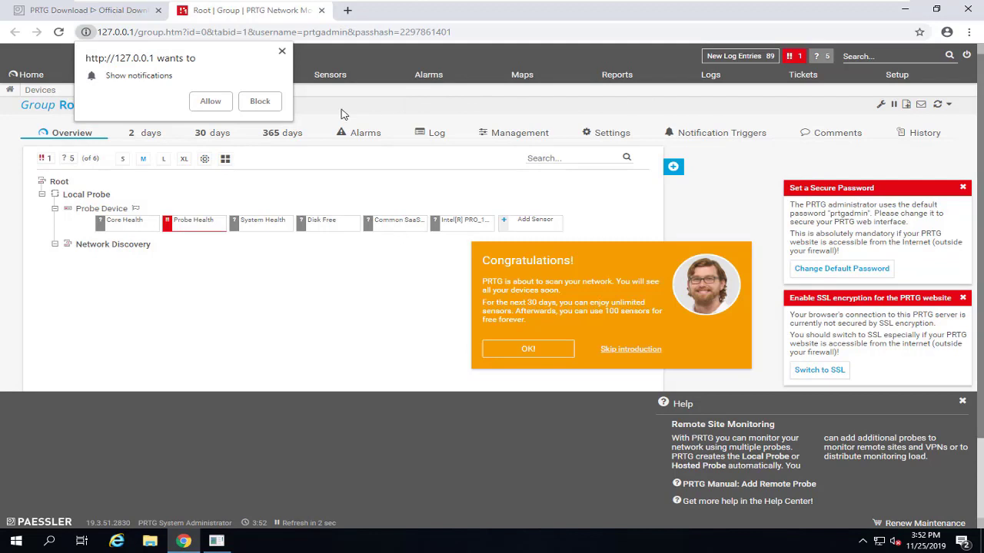
- Block the browser notification prompt and scroll through the auto-discovered DNS and gateway devices
{"action": "left_click", "coordinate": [260, 102]}
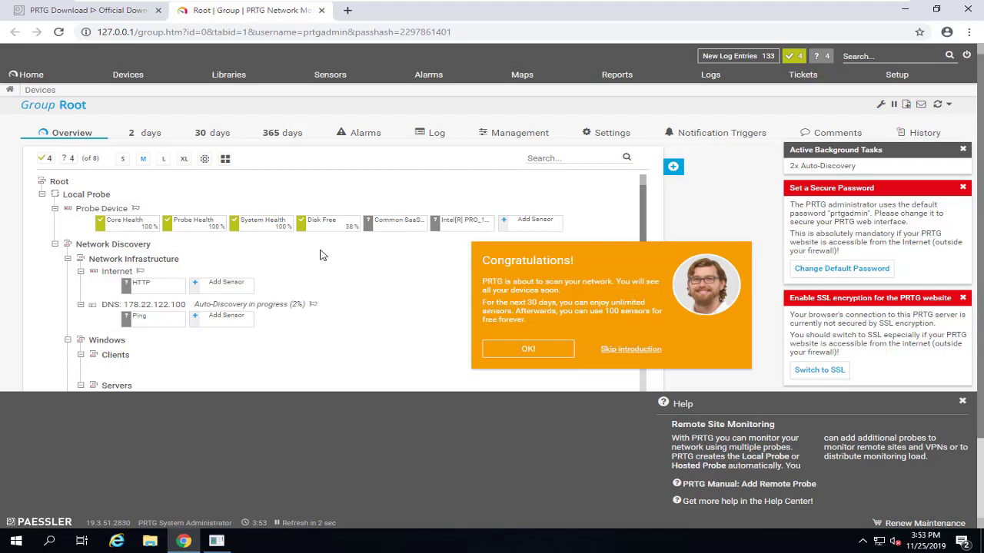
{"action": "scroll", "coordinate": [292, 230], "scroll_direction": "down", "scroll_amount": 4}
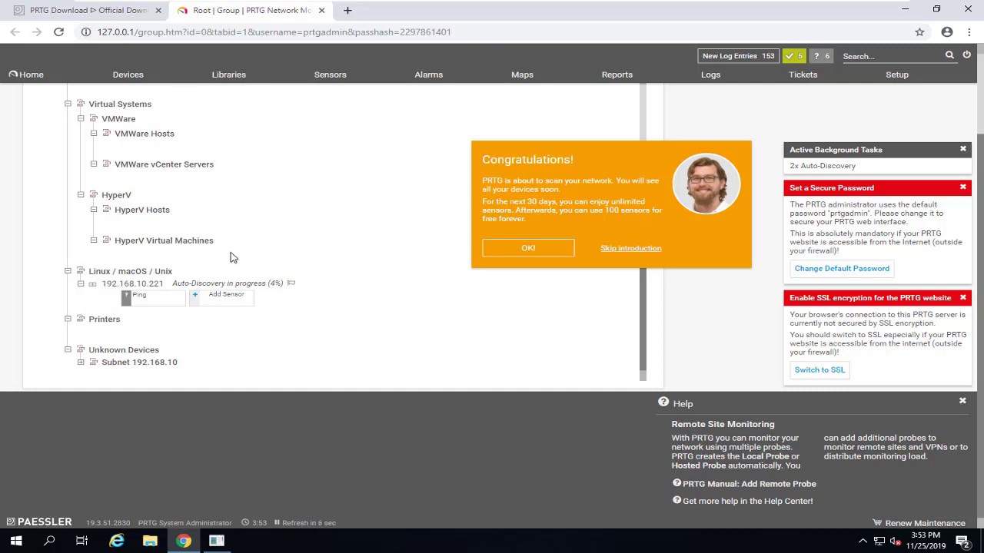
{"action": "scroll", "coordinate": [293, 261], "scroll_direction": "up", "scroll_amount": 4}
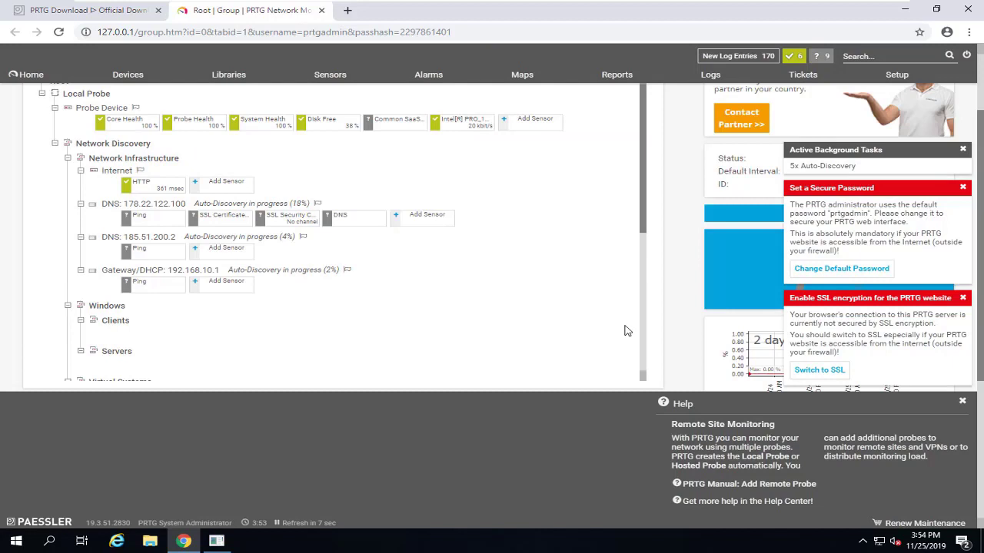
- Open the My Account settings and choose to specify a new password
{"action": "left_click", "coordinate": [837, 274]}
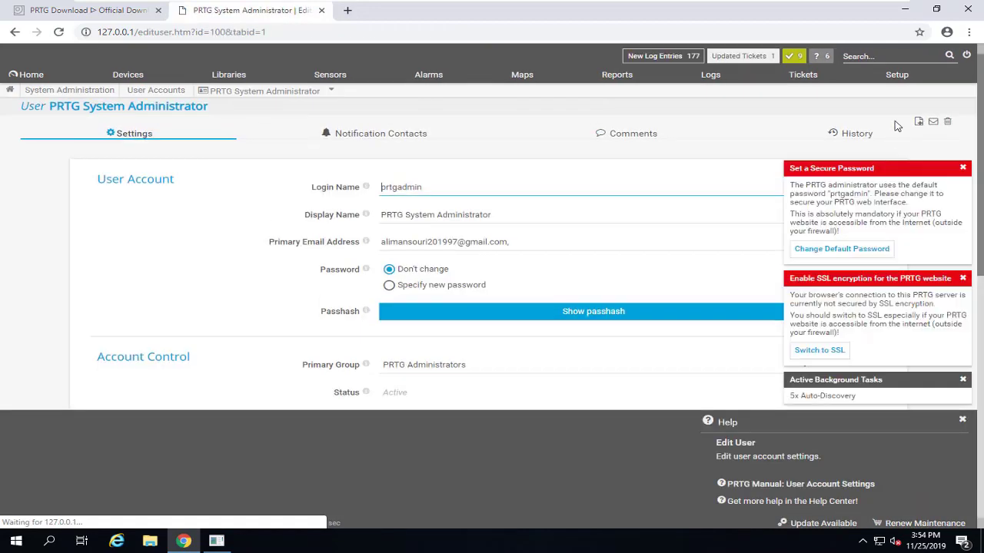
{"action": "left_click", "coordinate": [902, 80]}
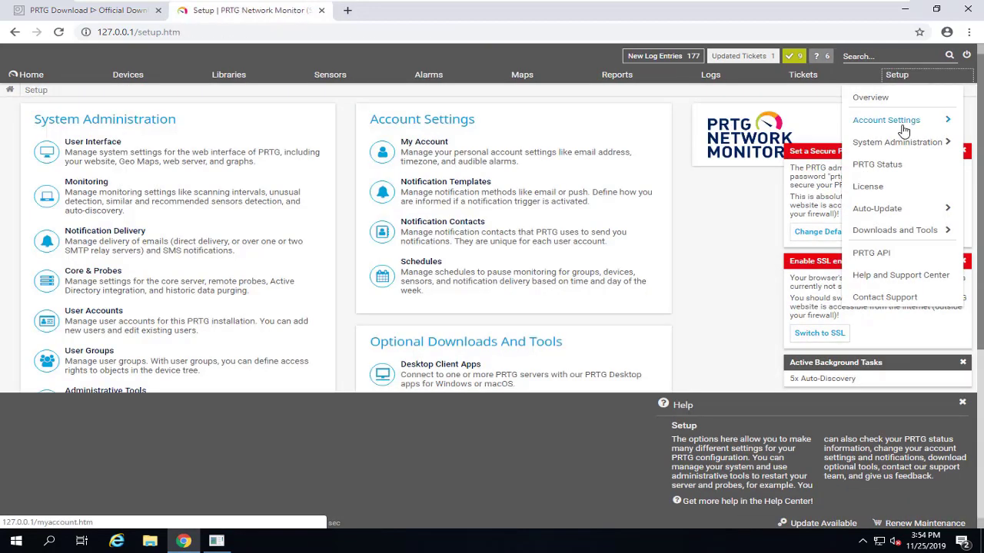
{"action": "mouse_move", "coordinate": [900, 126]}
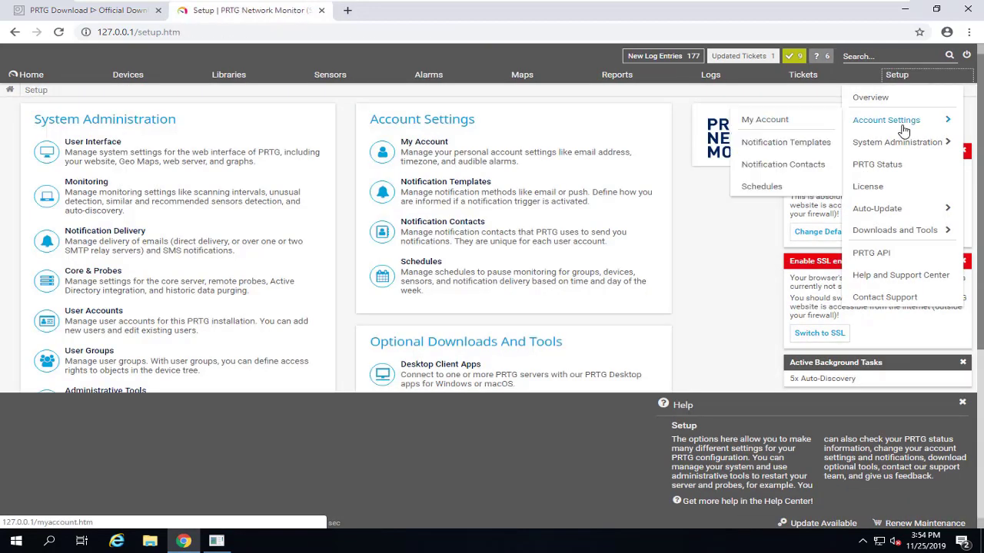
{"action": "left_click", "coordinate": [785, 129]}
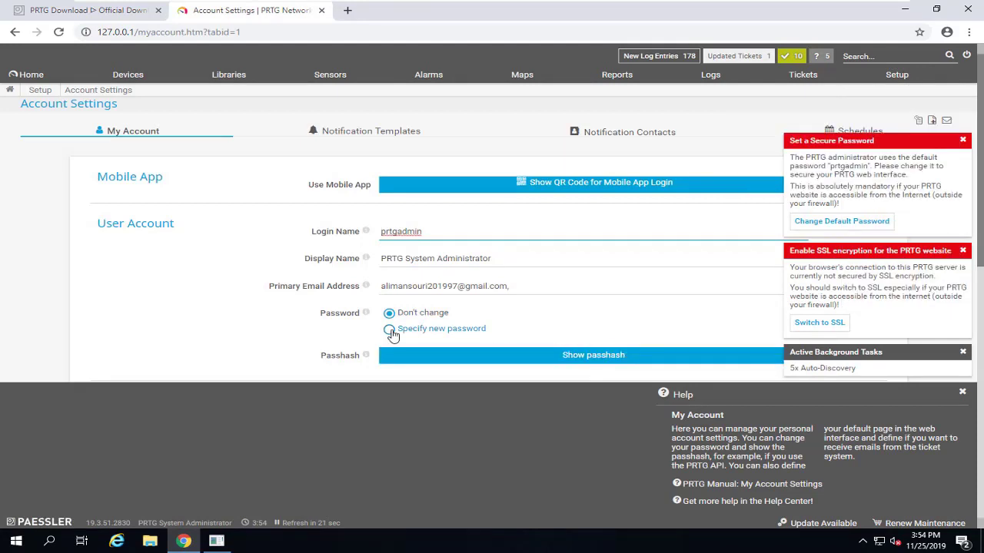
{"action": "left_click", "coordinate": [390, 331]}
{"action": "scroll", "coordinate": [392, 336], "scroll_direction": "down", "scroll_amount": 2}
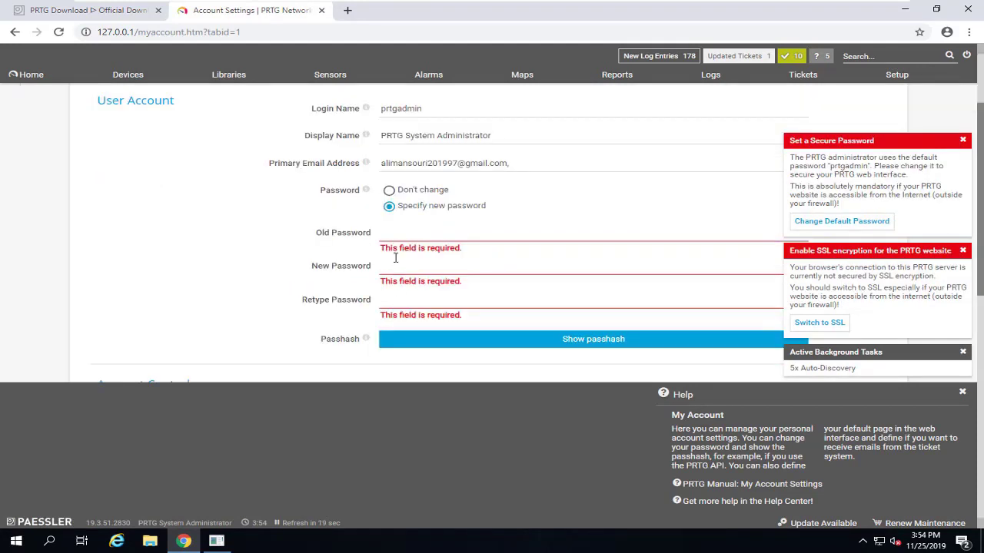
{"action": "scroll", "coordinate": [393, 227], "scroll_direction": "up", "scroll_amount": 2}
- Enter and confirm the new password, dismiss both reminders, and save the account
{"action": "left_click_drag", "start_coordinate": [429, 234], "coordinate": [370, 238]}
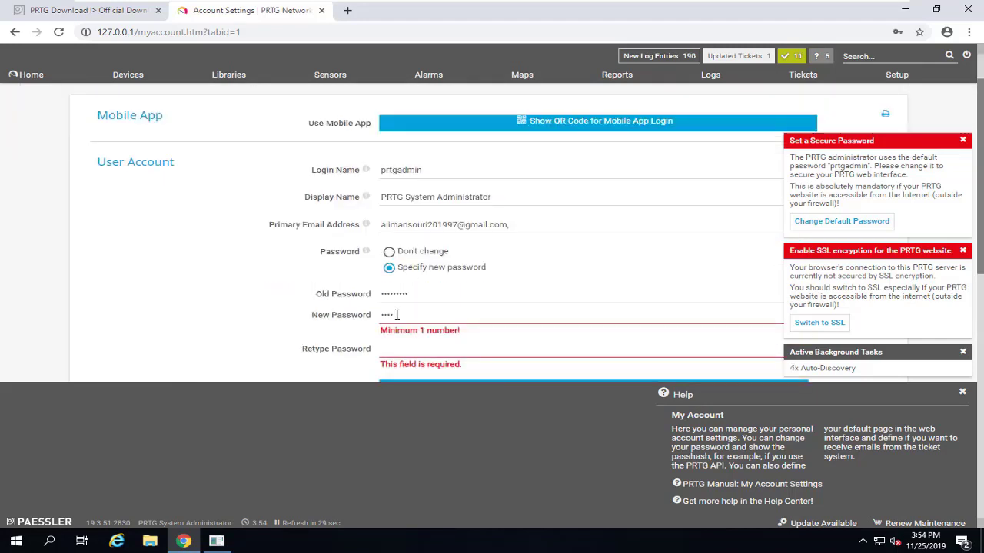
{"action": "key", "text": "Tab"}
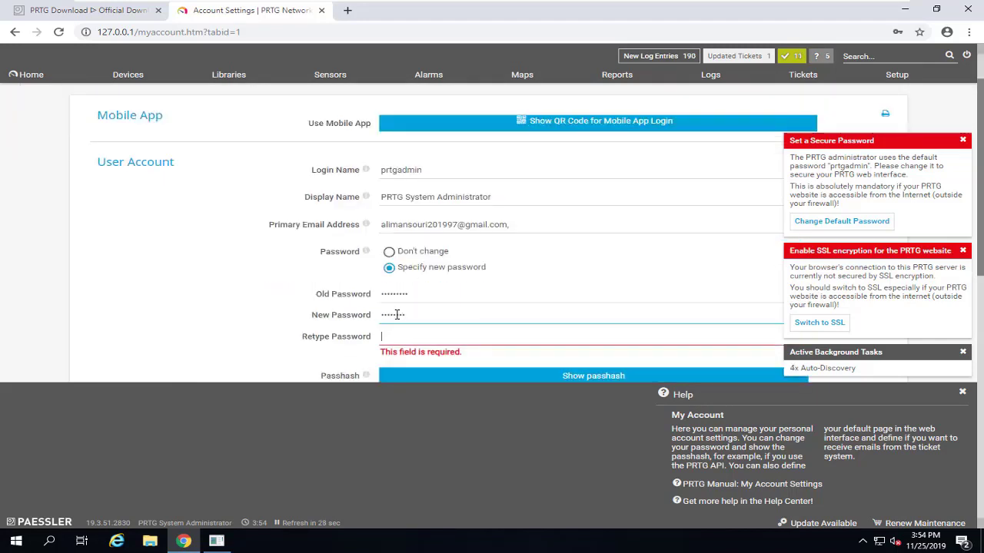
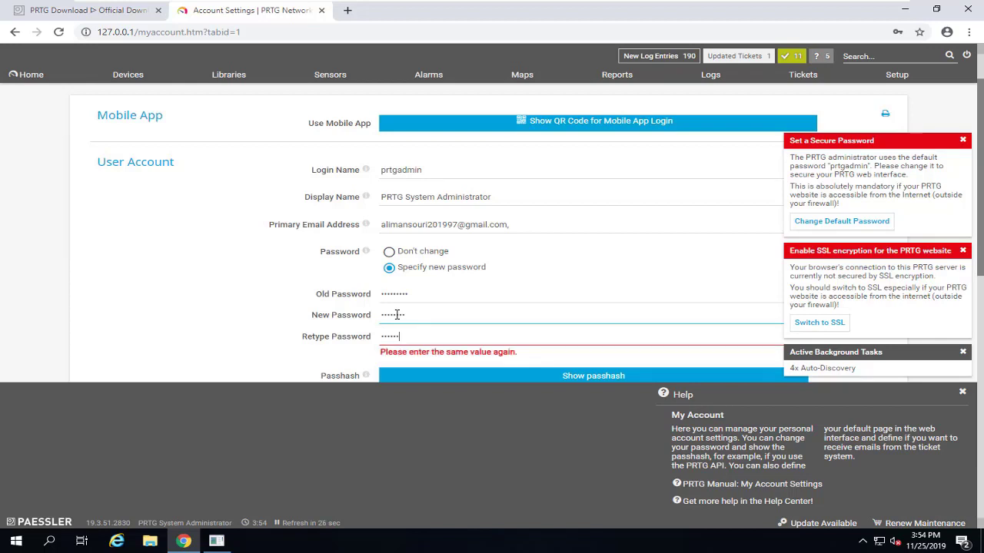
{"action": "scroll", "coordinate": [643, 228], "scroll_direction": "down", "scroll_amount": 6}
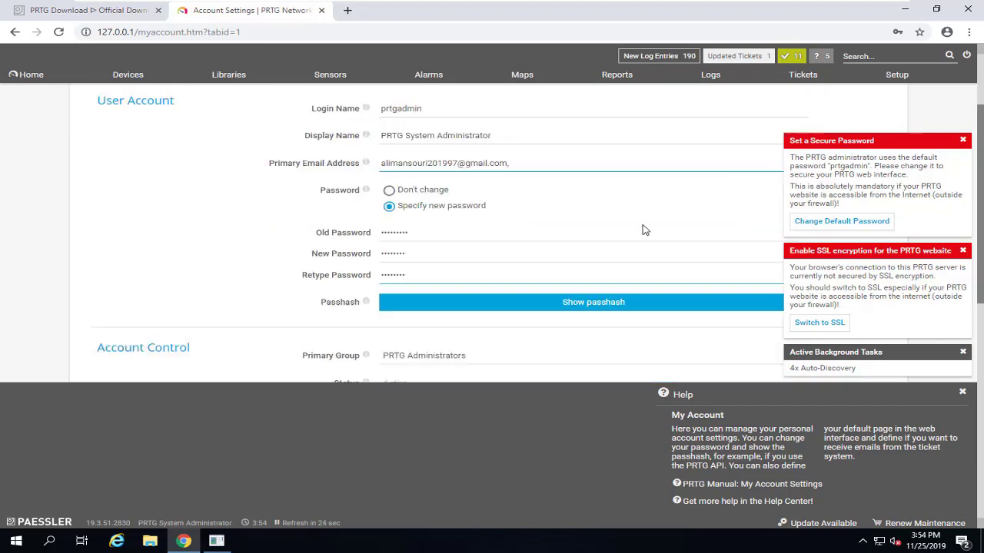
{"action": "left_click", "coordinate": [962, 141]}
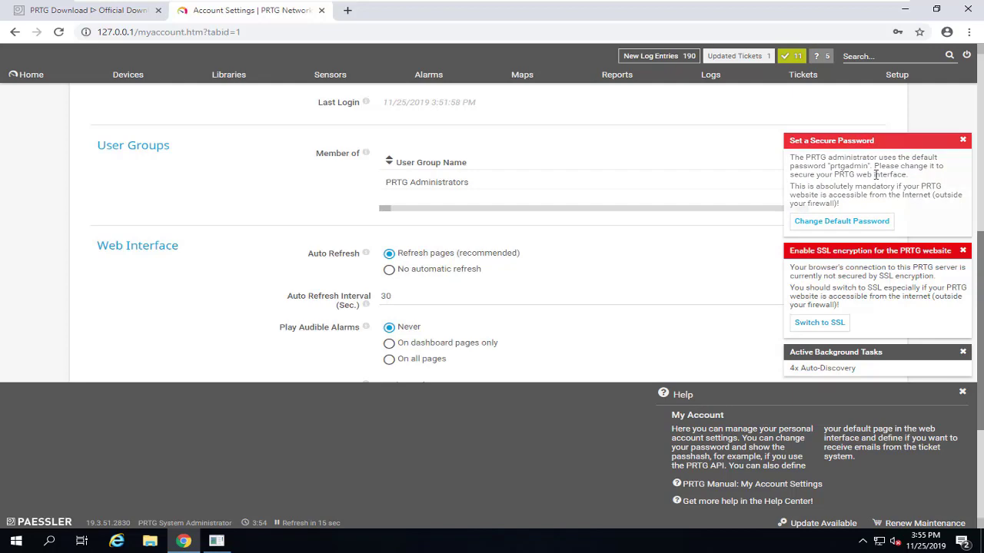
{"action": "scroll", "coordinate": [703, 237], "scroll_direction": "up", "scroll_amount": 2}
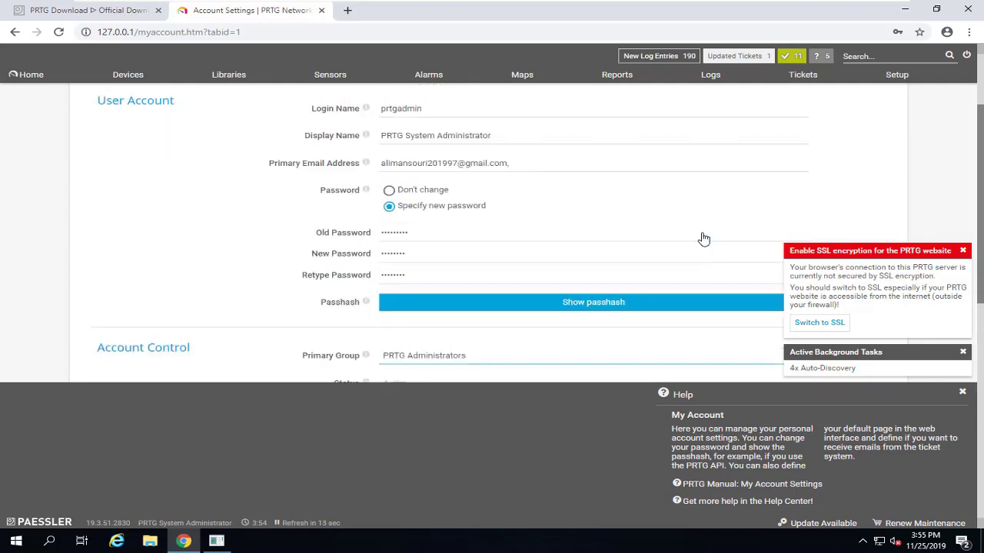
{"action": "scroll", "coordinate": [658, 255], "scroll_direction": "down", "scroll_amount": 6}
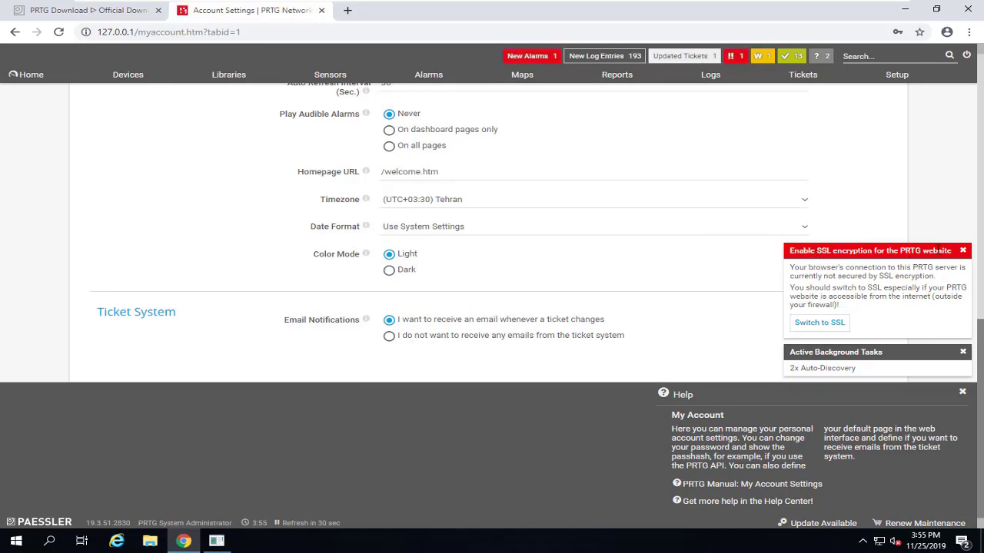
{"action": "left_click", "coordinate": [963, 251]}
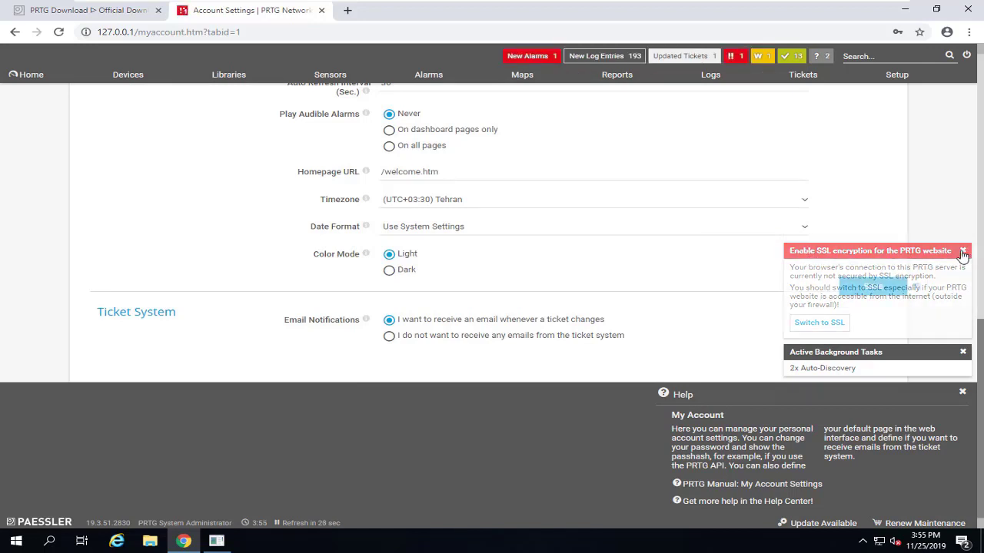
{"action": "left_click", "coordinate": [873, 289]}
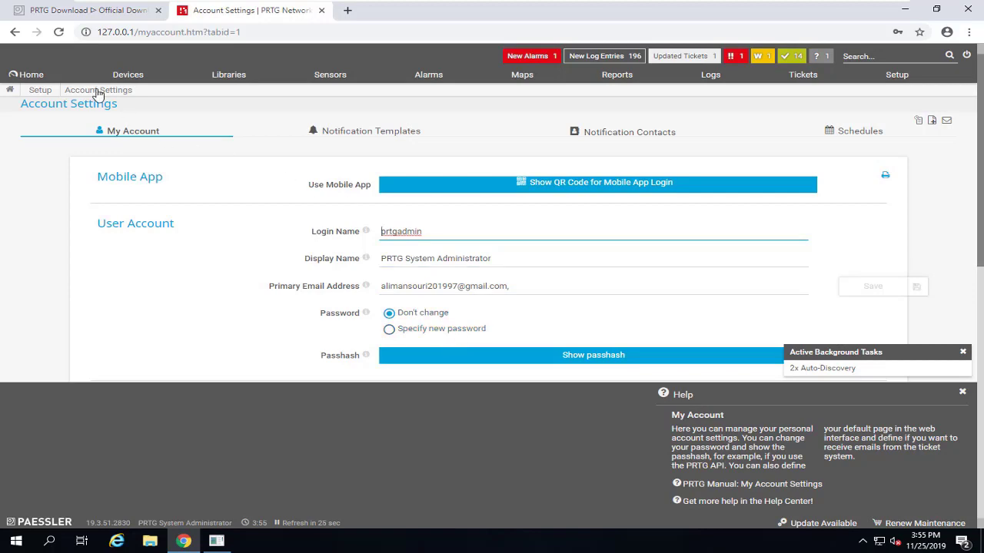
- Check for and download the 19.4.53.1912 update, then return to the home dashboard
{"action": "left_click", "coordinate": [32, 77]}
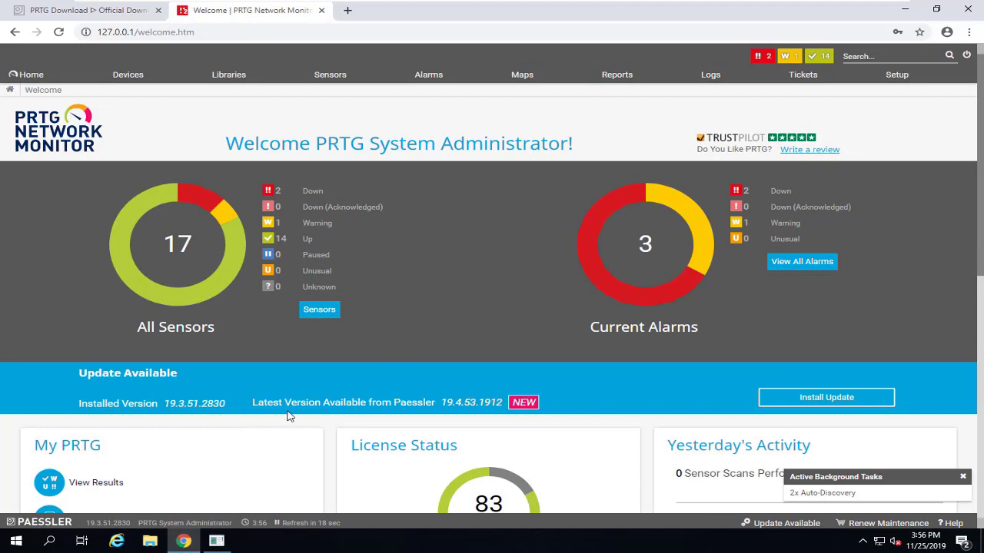
{"action": "scroll", "coordinate": [369, 399], "scroll_direction": "down", "scroll_amount": 1}
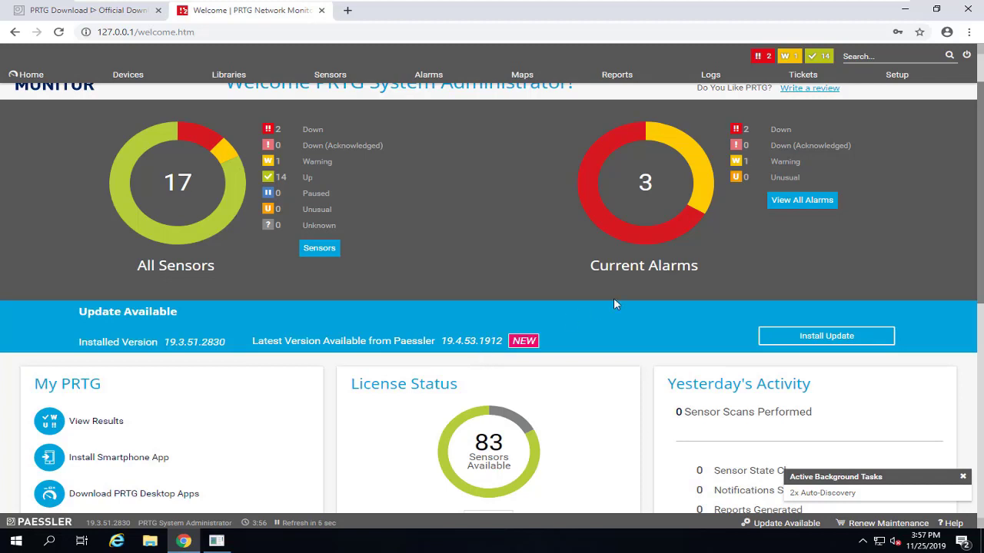
{"action": "left_click", "coordinate": [843, 342]}
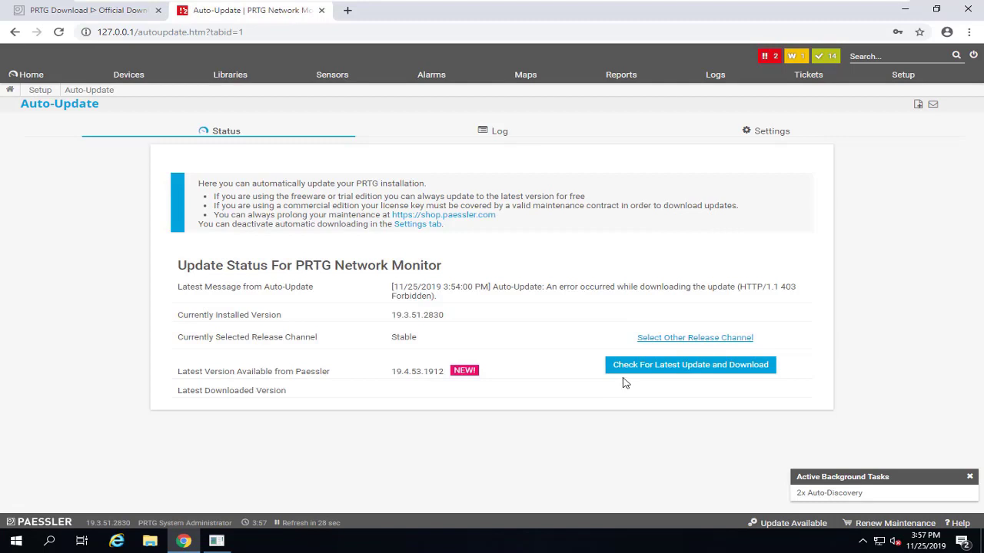
{"action": "left_click", "coordinate": [674, 365]}
{"action": "scroll", "coordinate": [669, 299], "scroll_direction": "down", "scroll_amount": 1}
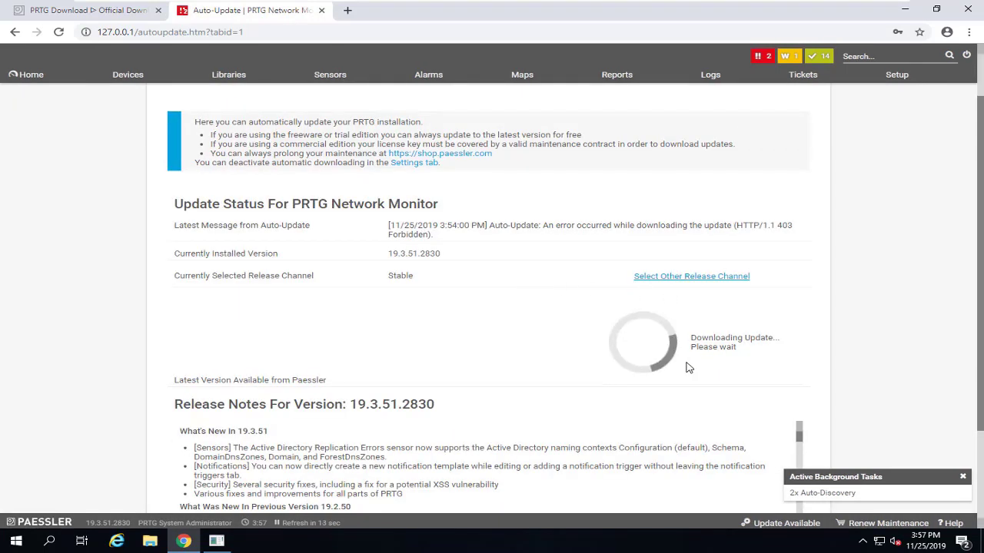
{"action": "left_click", "coordinate": [36, 75]}
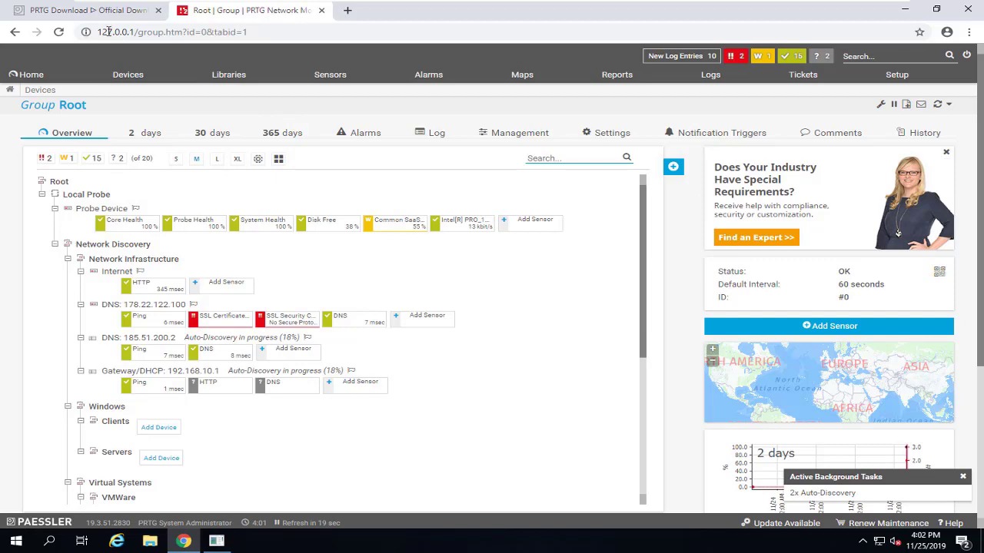
- Show the System Administration User Interface page's Web Server section, currently HTTP port 80
{"action": "left_click_drag", "start_coordinate": [257, 33], "coordinate": [85, 32]}
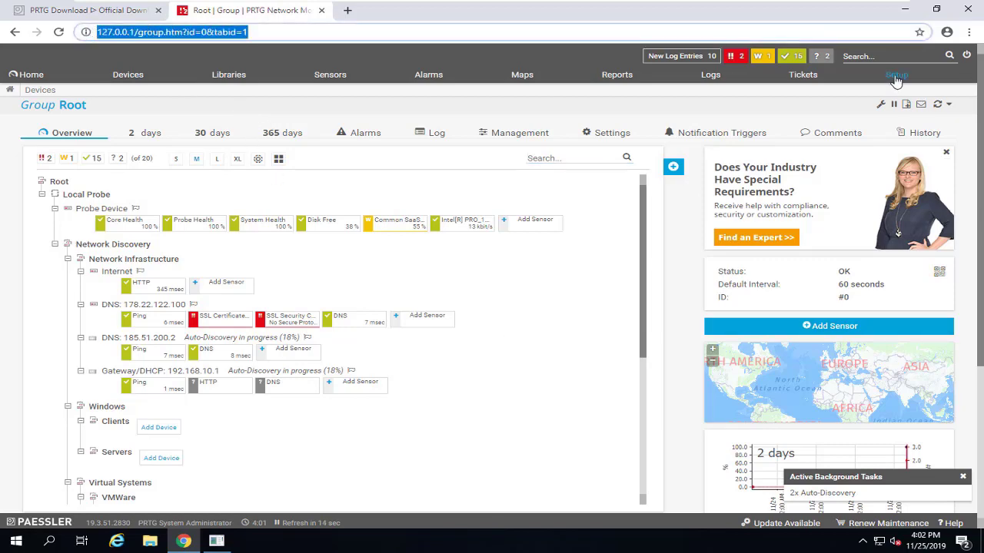
{"action": "left_click", "coordinate": [894, 78]}
{"action": "mouse_move", "coordinate": [897, 83]}
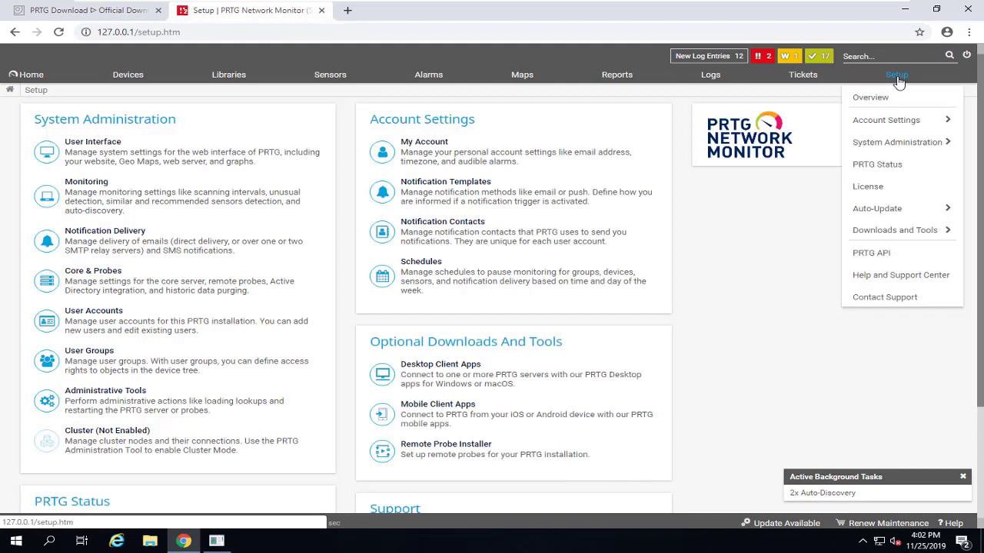
{"action": "mouse_move", "coordinate": [927, 146]}
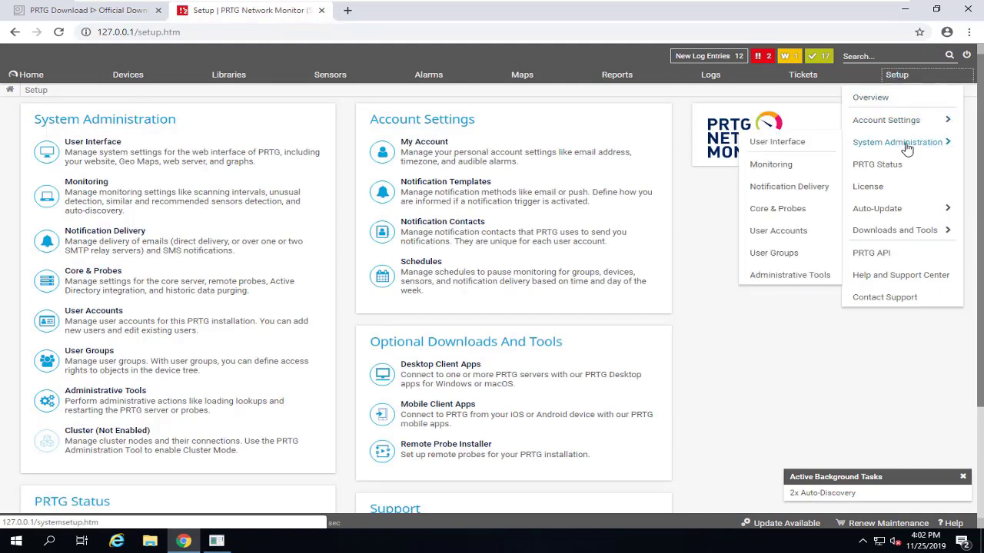
{"action": "left_click", "coordinate": [780, 146]}
{"action": "scroll", "coordinate": [398, 259], "scroll_direction": "down", "scroll_amount": 6}
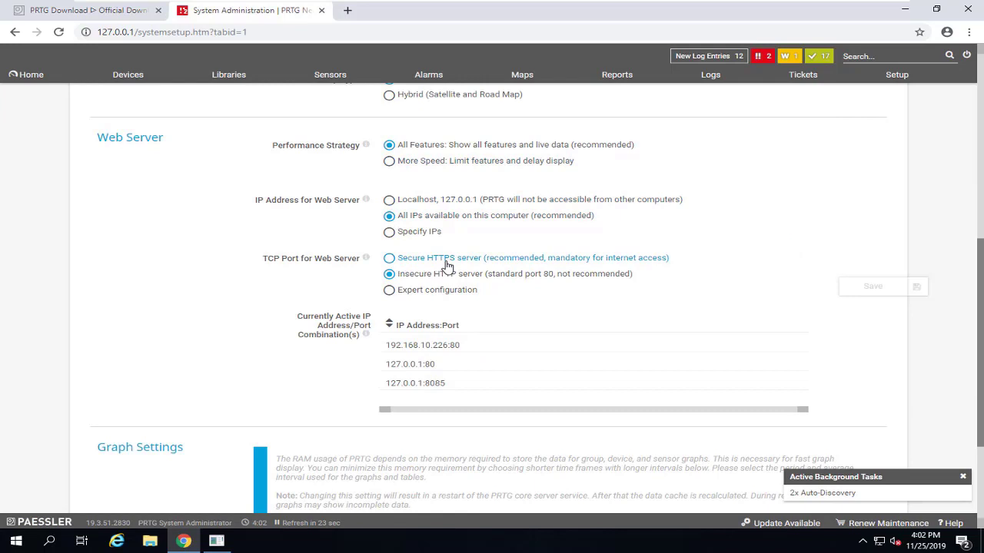
- Select the Secure HTTPS server option, save, and accept the core server restart warning
{"action": "left_click", "coordinate": [638, 263]}
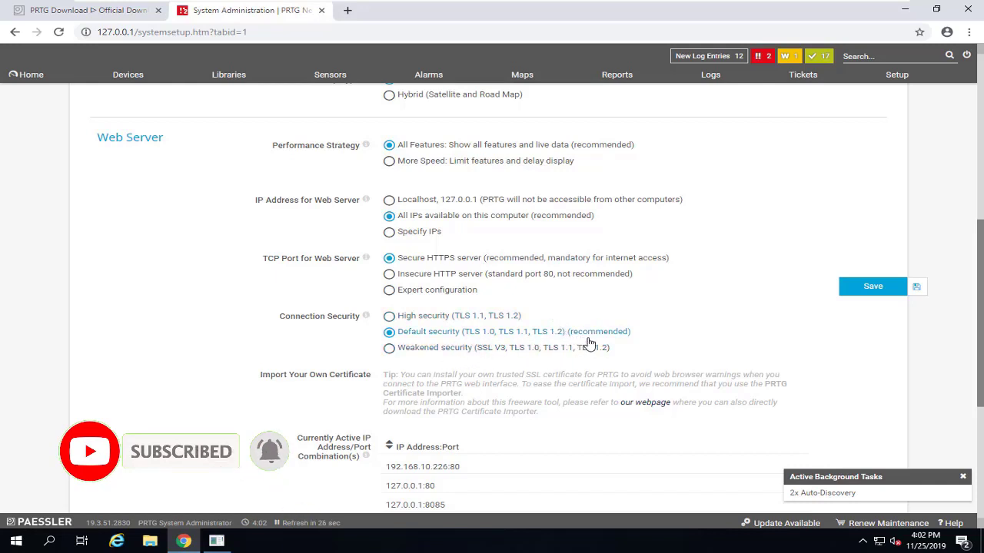
{"action": "left_click", "coordinate": [871, 286]}
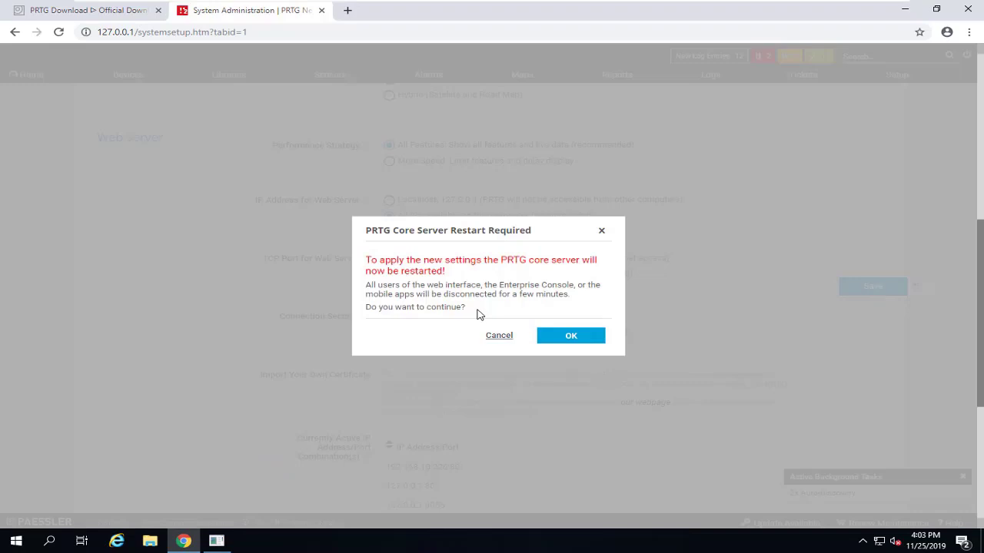
{"action": "left_click_drag", "start_coordinate": [366, 300], "coordinate": [566, 295]}
{"action": "left_click", "coordinate": [577, 337]}
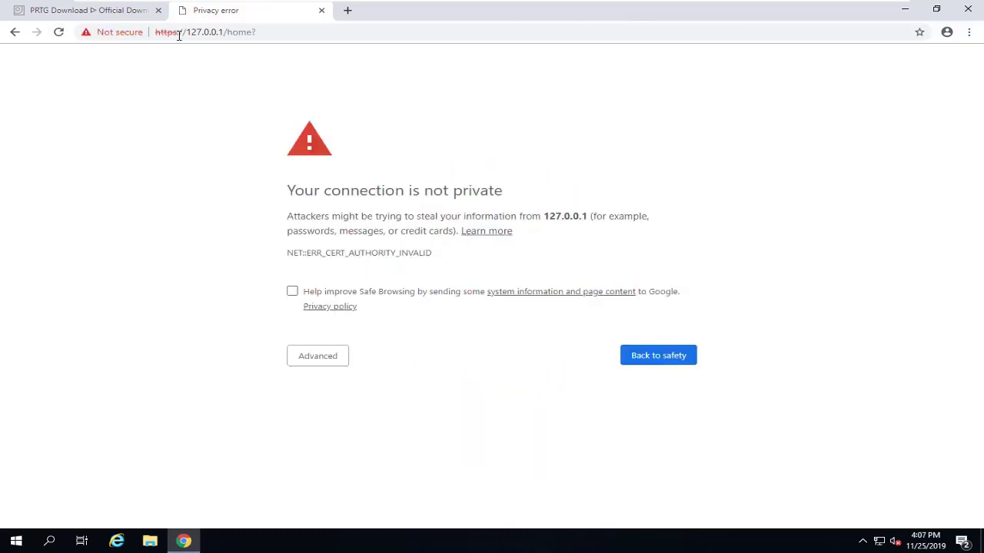
- Highlight the https address prefix and proceed past the 127.0.0.1 certificate warning via Advanced
{"action": "left_click", "coordinate": [202, 31]}
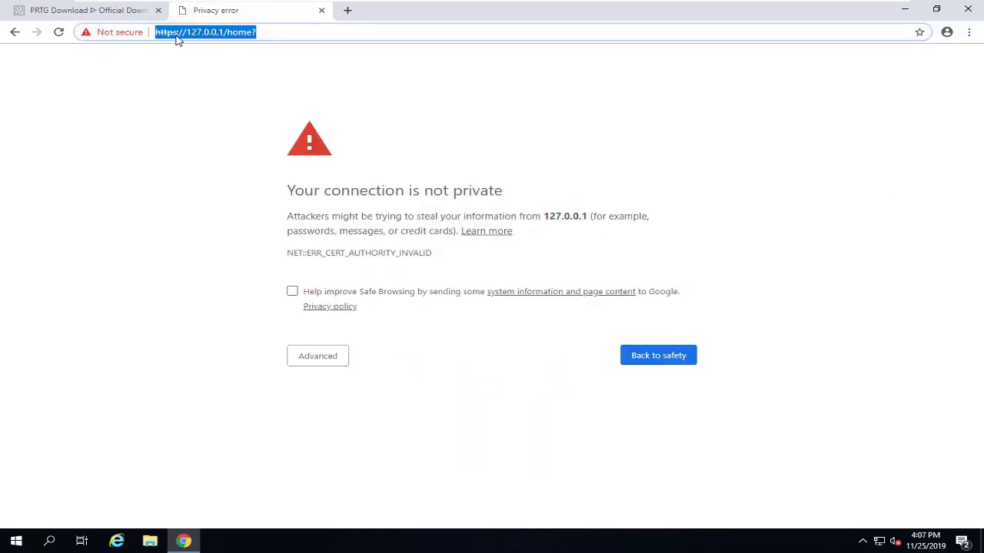
{"action": "left_click", "coordinate": [177, 33]}
{"action": "left_click_drag", "start_coordinate": [177, 33], "coordinate": [157, 33]}
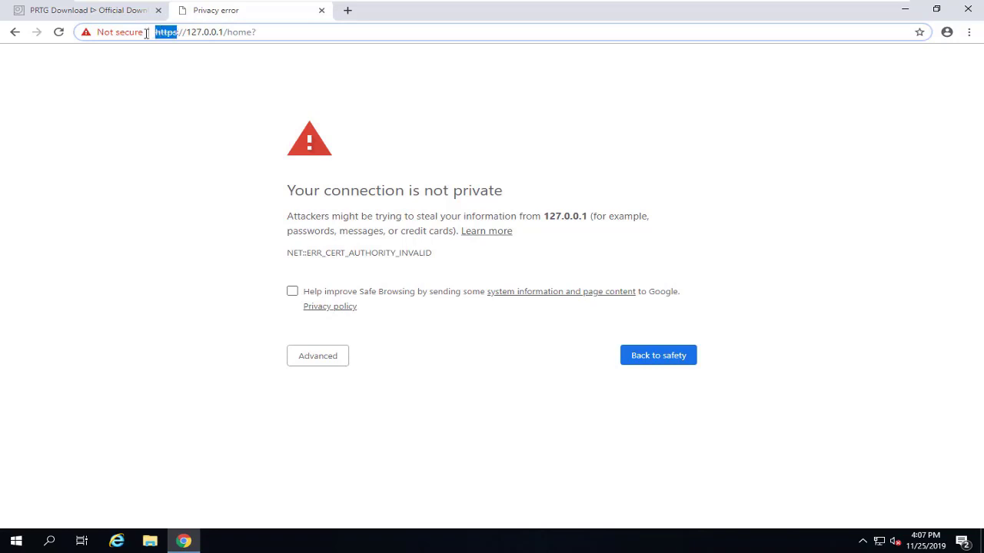
{"action": "left_click", "coordinate": [315, 357]}
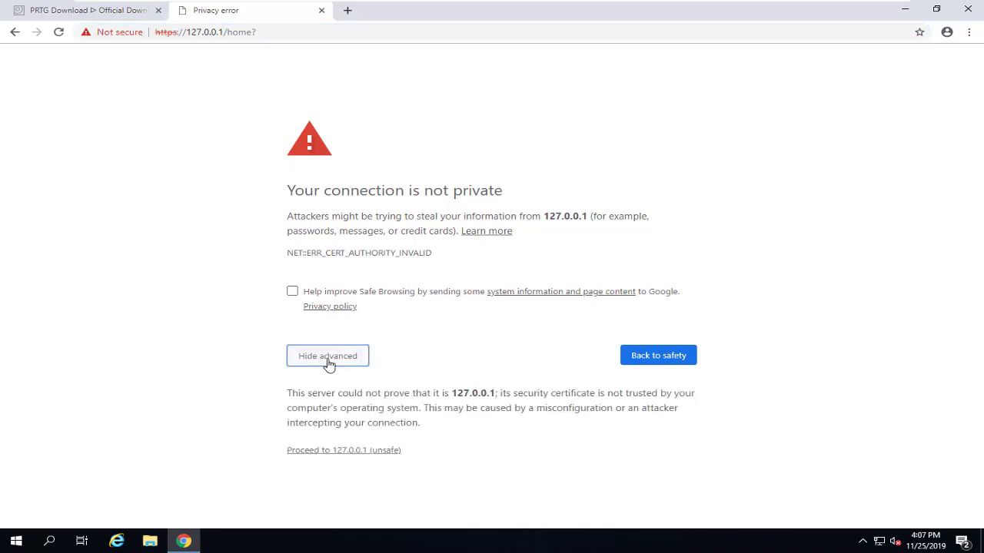
{"action": "left_click", "coordinate": [356, 452]}
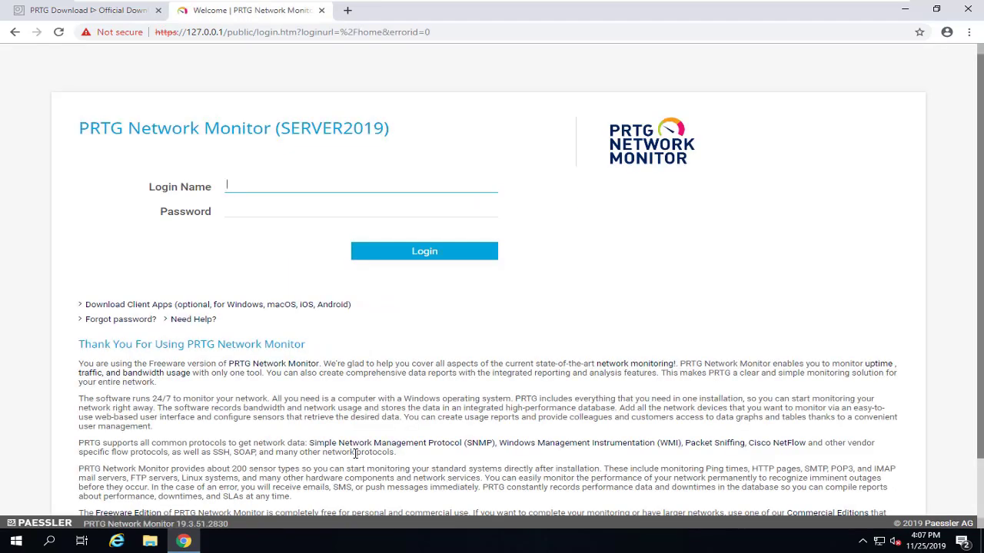
- Log in with the suggested administrator login name and show the Devices tree
{"action": "type", "text": "prtgadmin"}
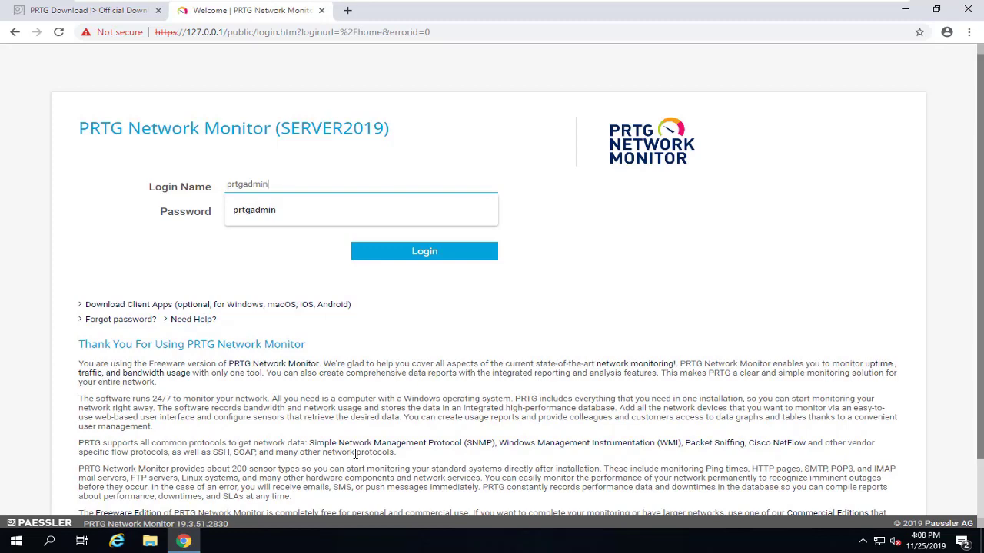
{"action": "key", "text": "Tab"}
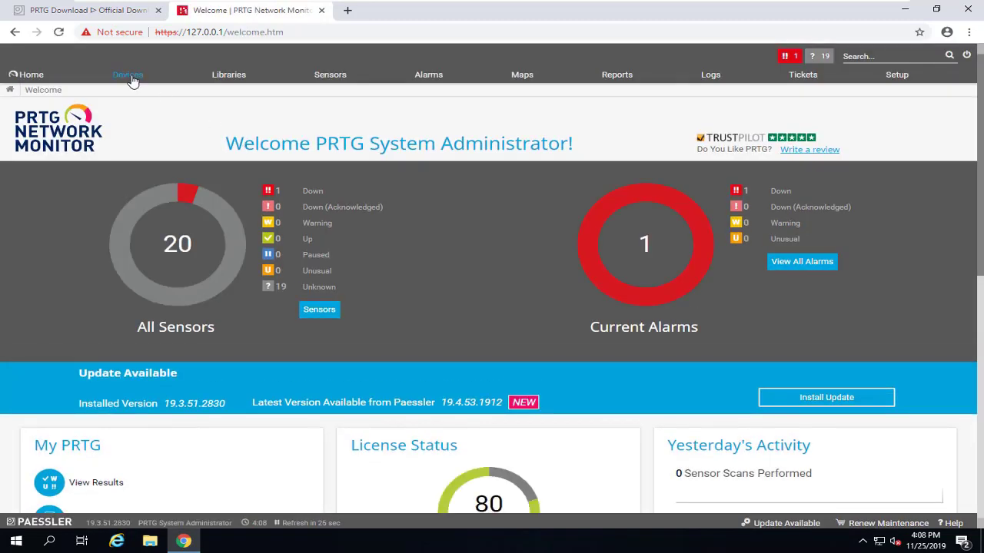
{"action": "left_click", "coordinate": [129, 75]}
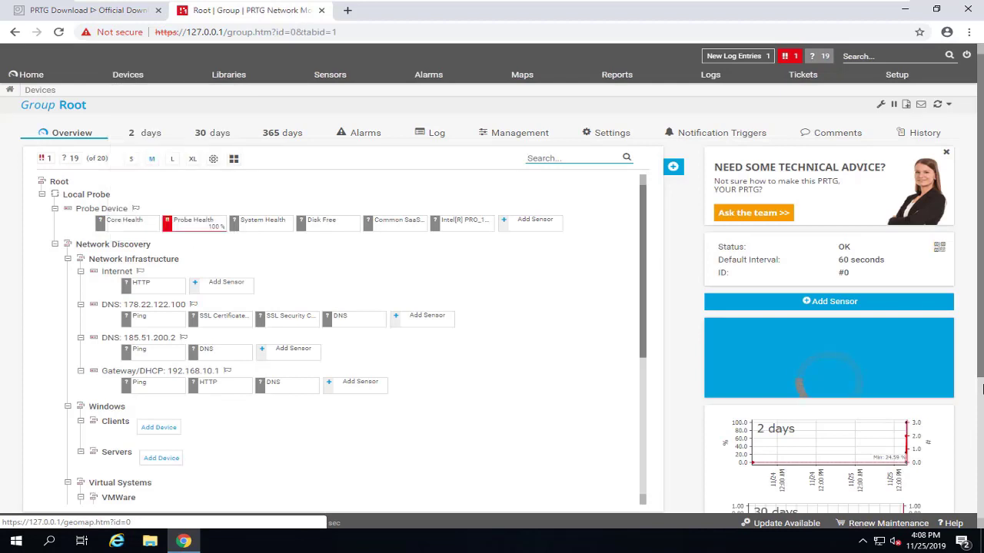